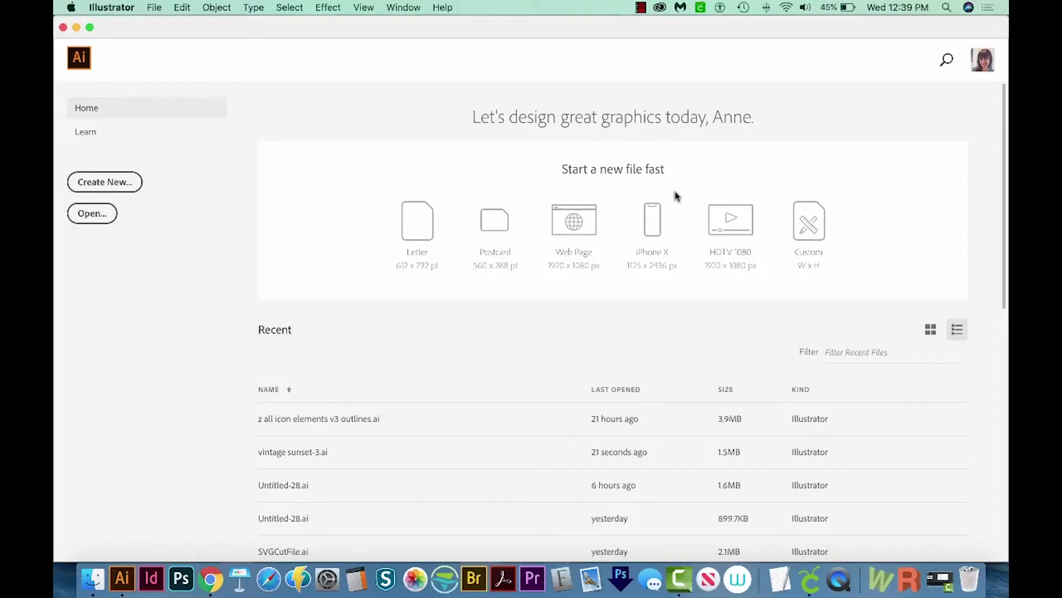
Create a new Print document using the Letter preset (612 × 792 pt).
click(116, 187)
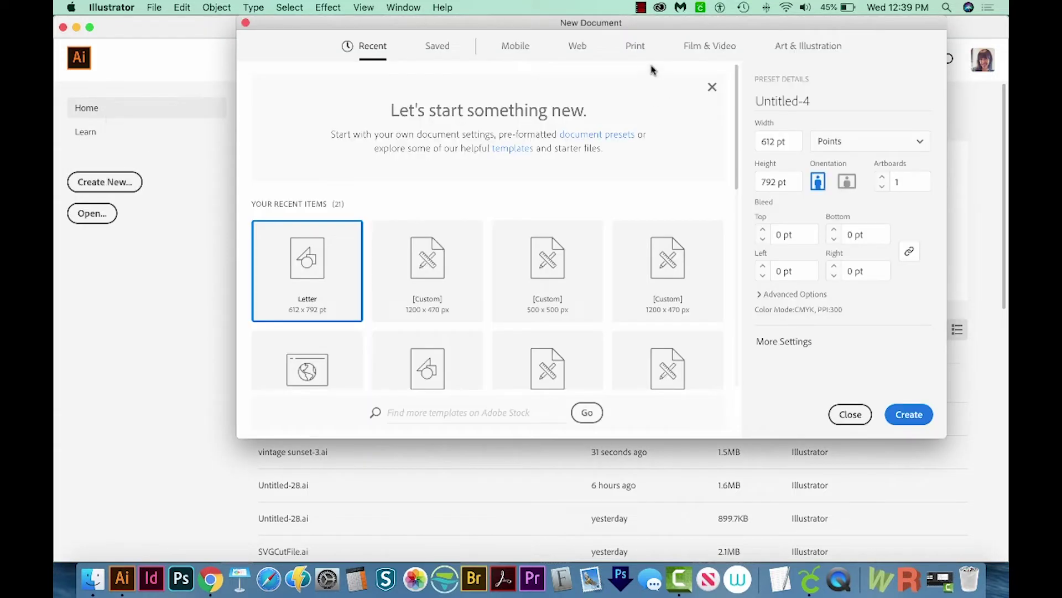
click(636, 48)
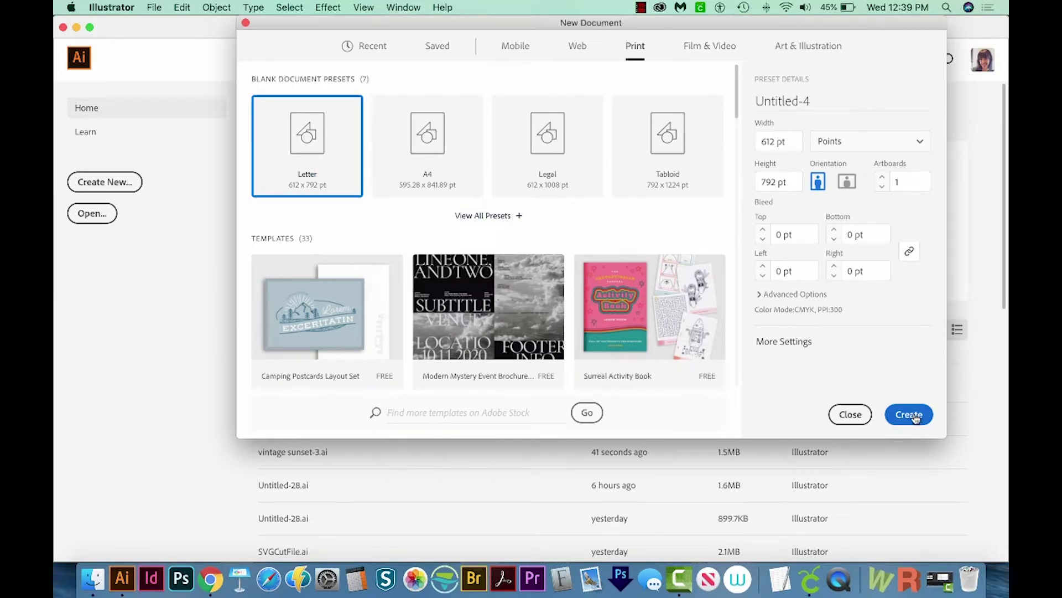
click(914, 416)
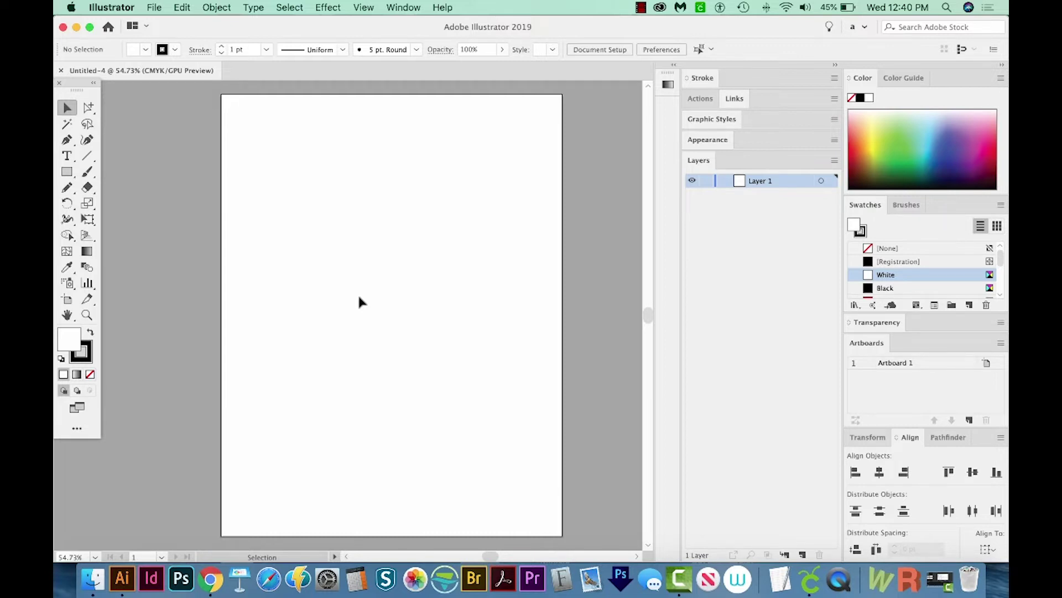
Draw a circle near the artboard's top-left and place a touching duplicate directly below it.
key(l)
drag(278, 135, 338, 197)
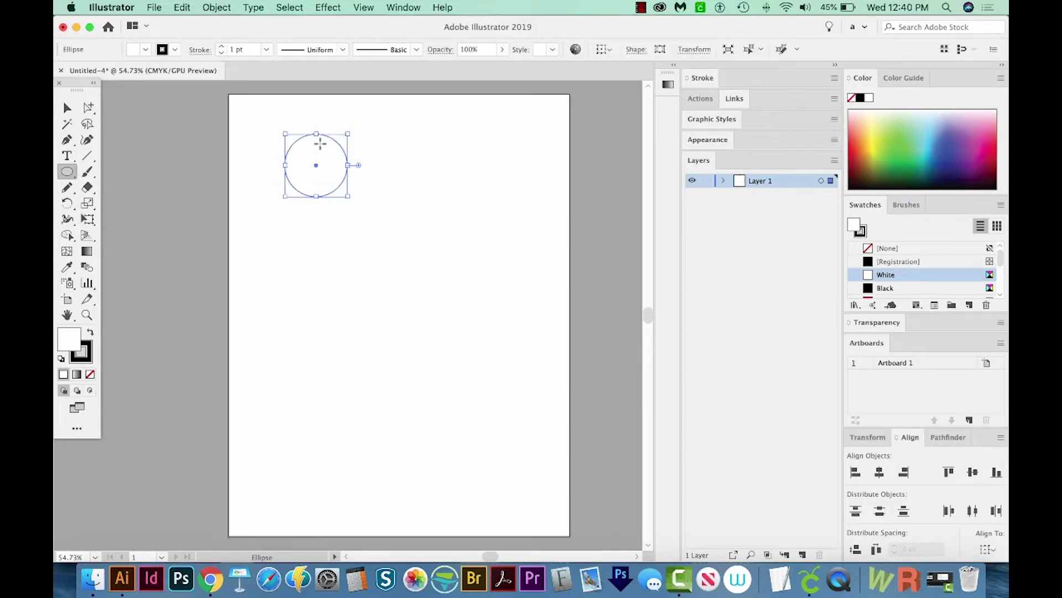
key(v)
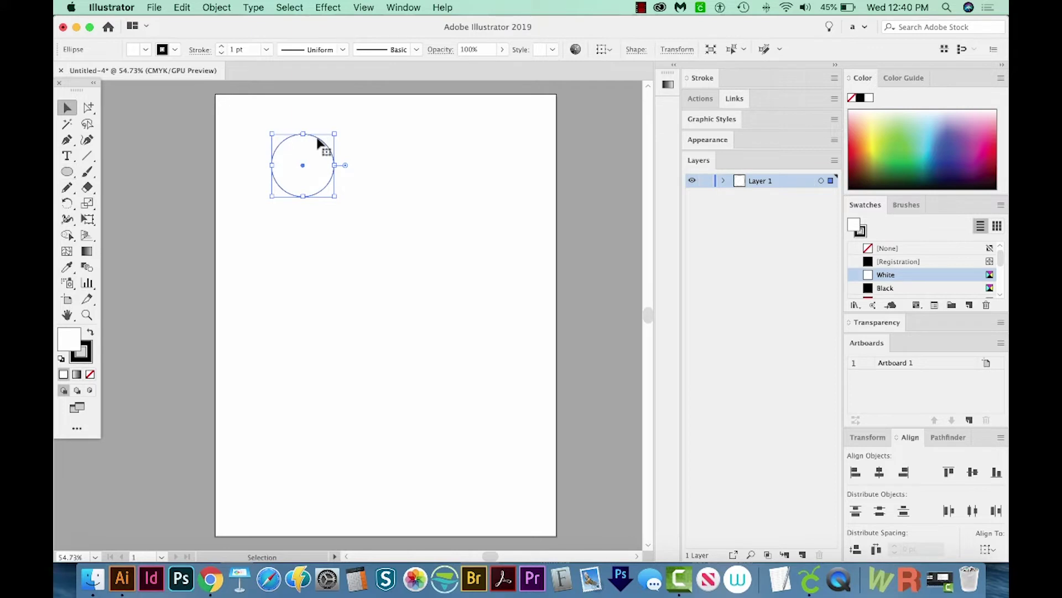
drag(318, 143, 315, 195)
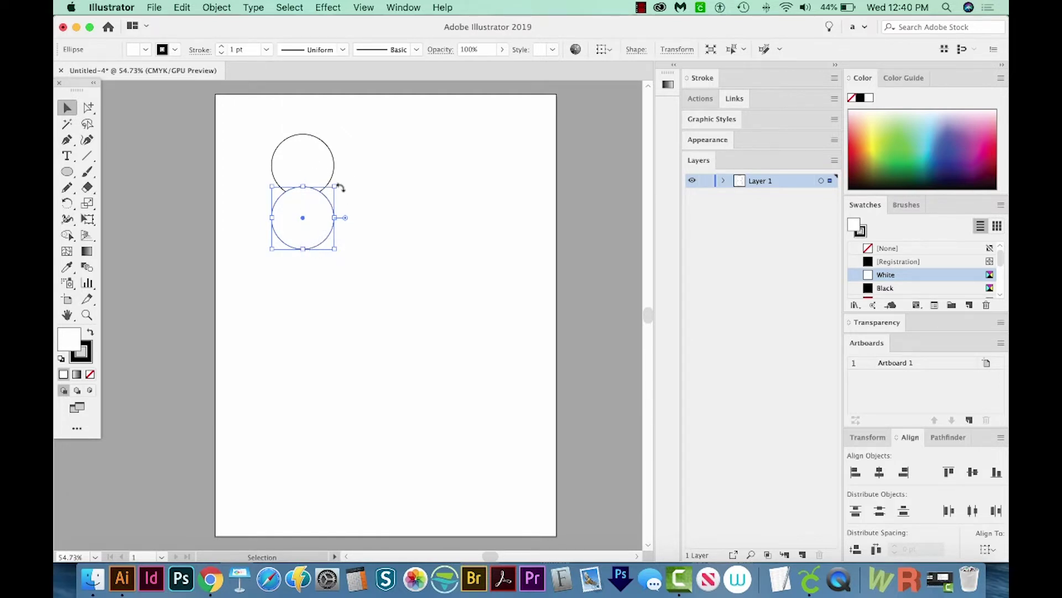
Enlarge the lower circle, nudge it down, and add a larger third circle copy beneath it.
drag(335, 186, 342, 179)
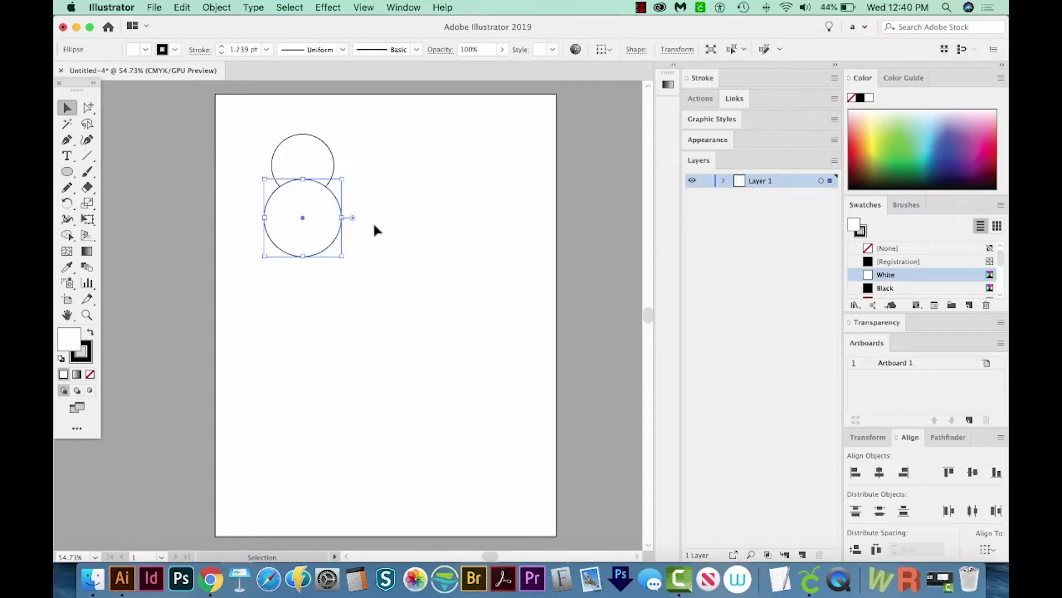
key(Down)
key(Down)
key(Down)
key(Down)
key(Down)
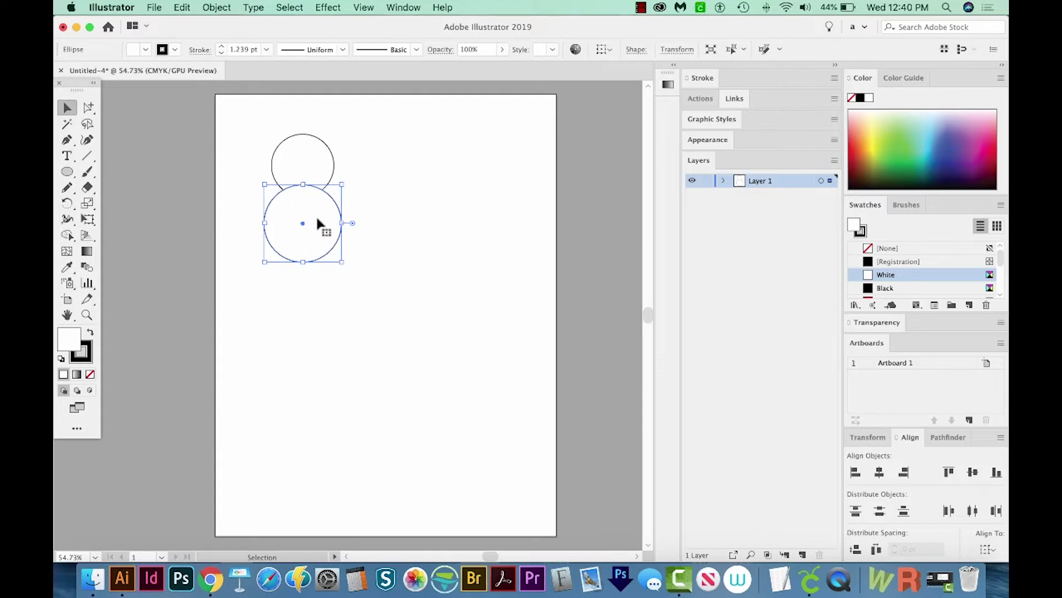
scroll(315, 198, left, 1)
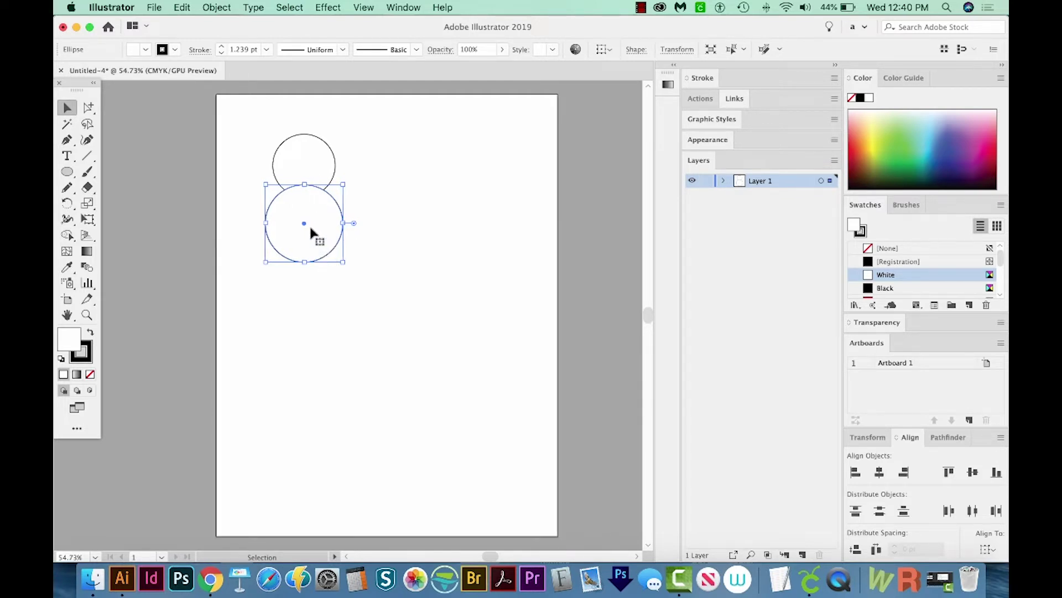
mouse_move(323, 204)
mouse_down()
mouse_move(325, 270)
mouse_move(358, 241)
mouse_up()
scroll(327, 272, down, 1)
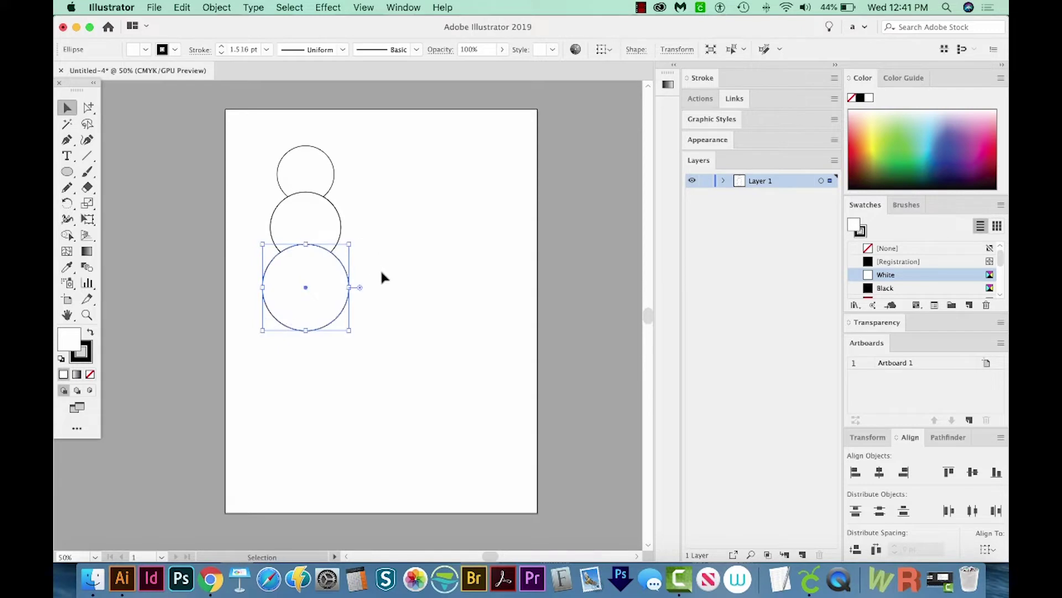
drag(394, 297, 405, 309)
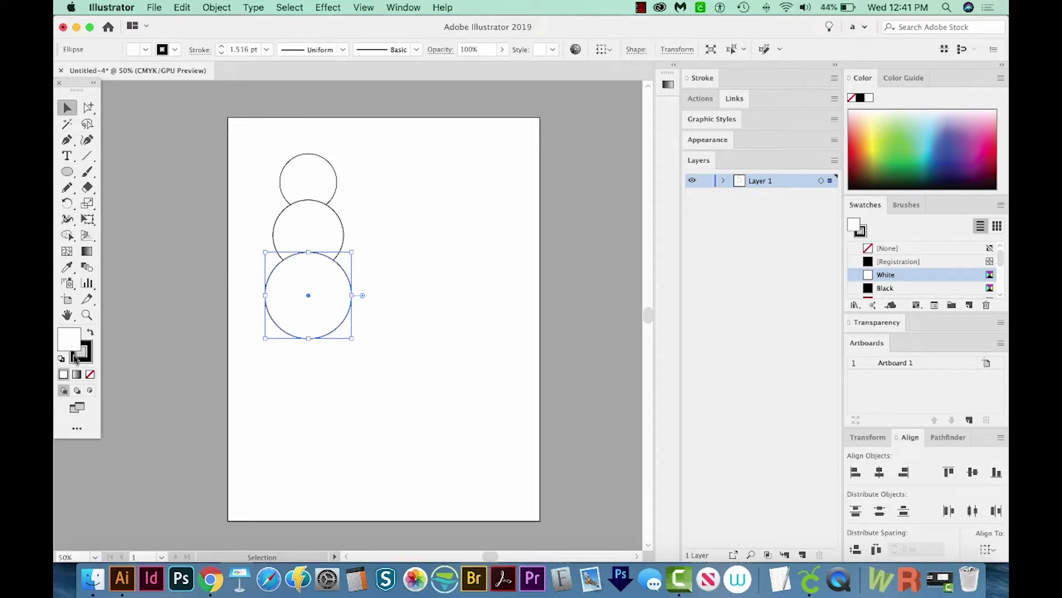
Set the fill of all three stacked circles to None, leaving only black outlines.
drag(424, 133, 334, 294)
drag(242, 376, 241, 375)
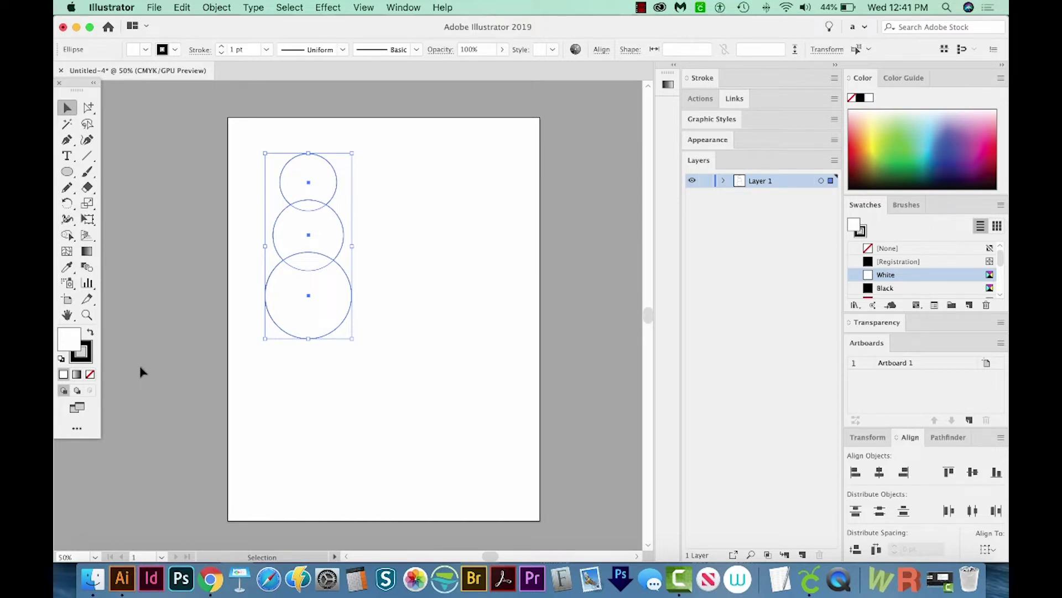
key(slash)
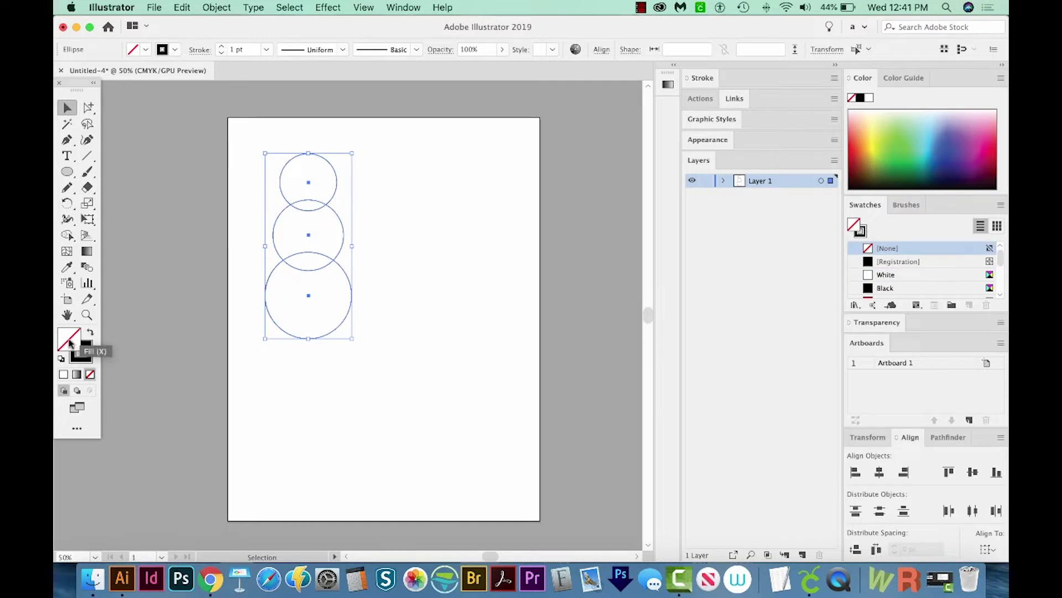
scroll(371, 285, left, 2)
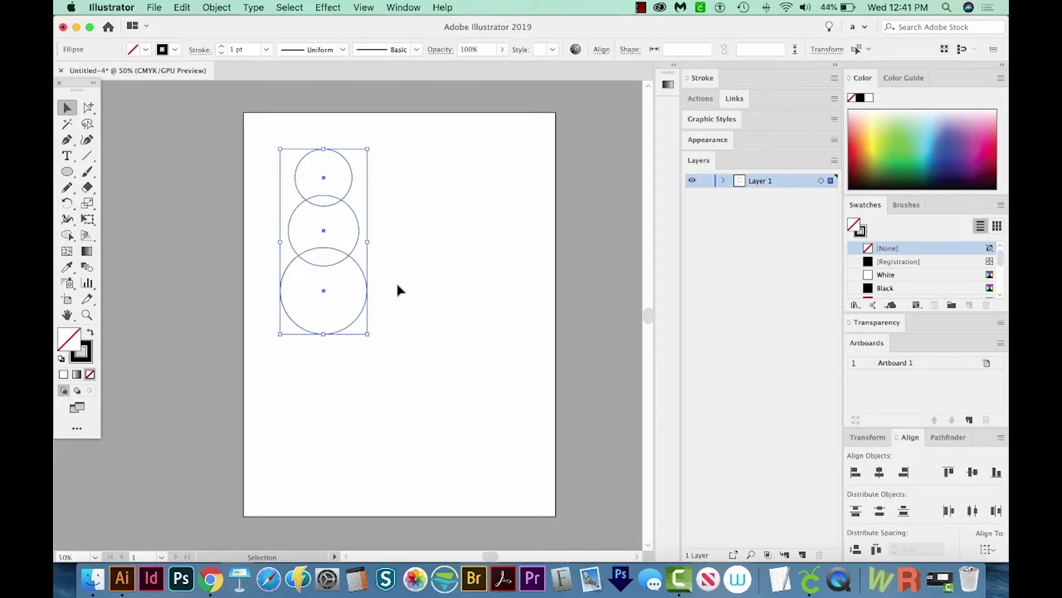
click(450, 250)
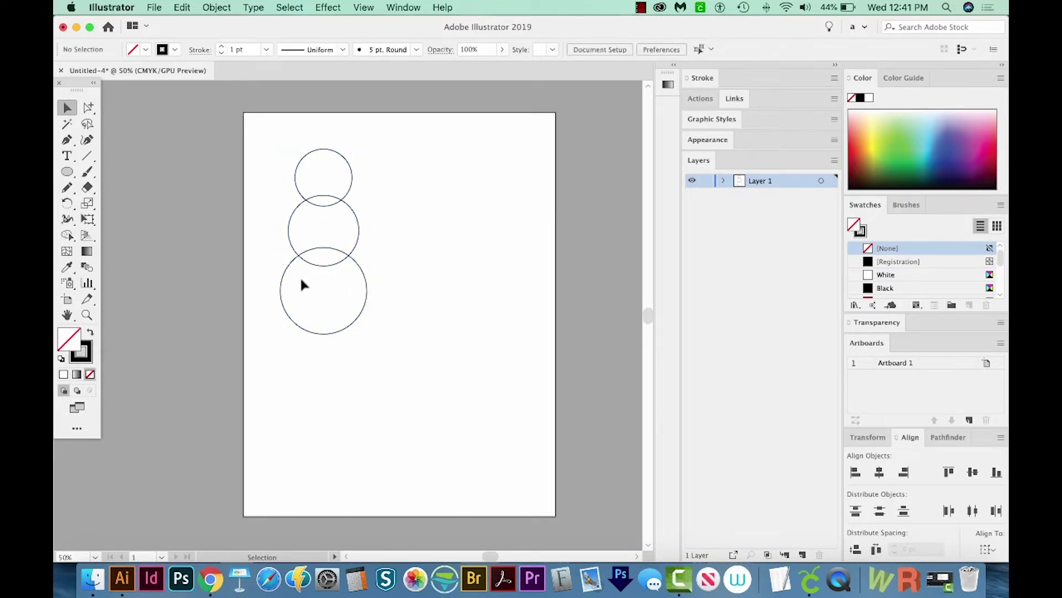
scroll(379, 321, right, 2)
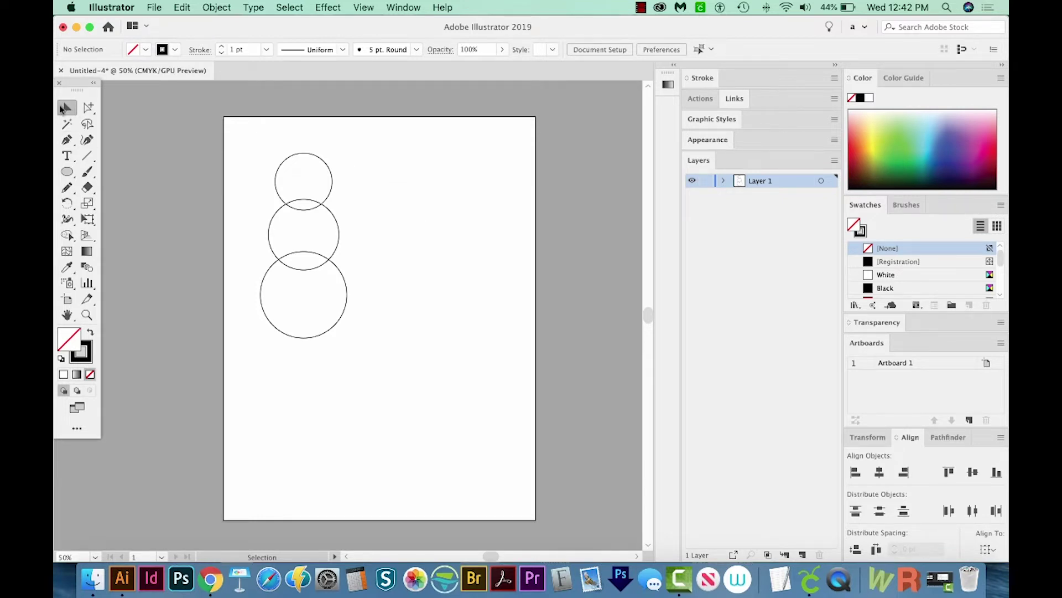
Combine all three circles into one snowman outline with Shape Builder, checking the result in Outline view.
drag(414, 134, 250, 341)
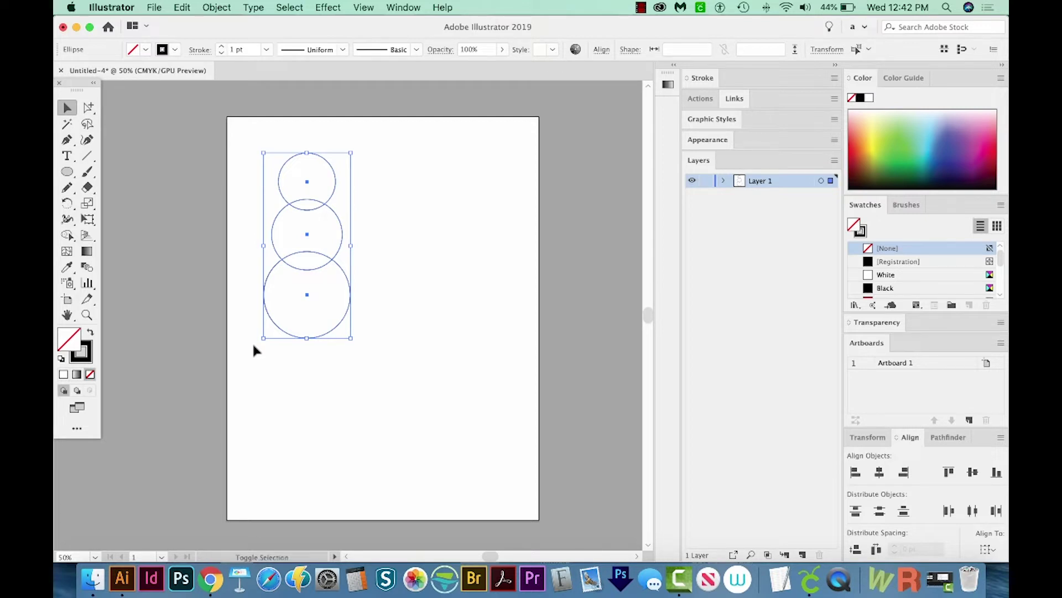
key(shift+m)
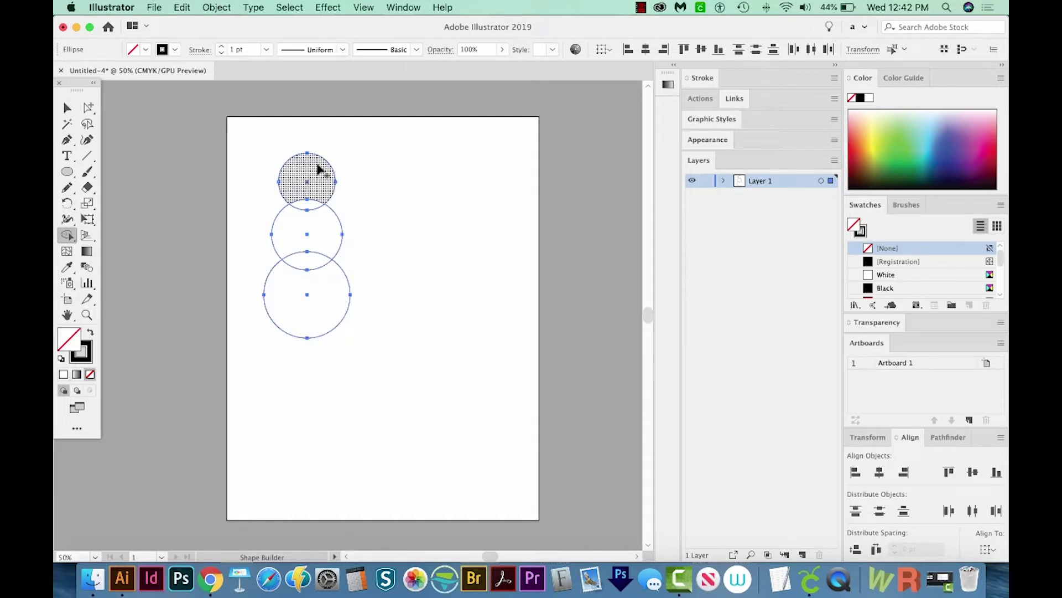
drag(318, 168, 311, 316)
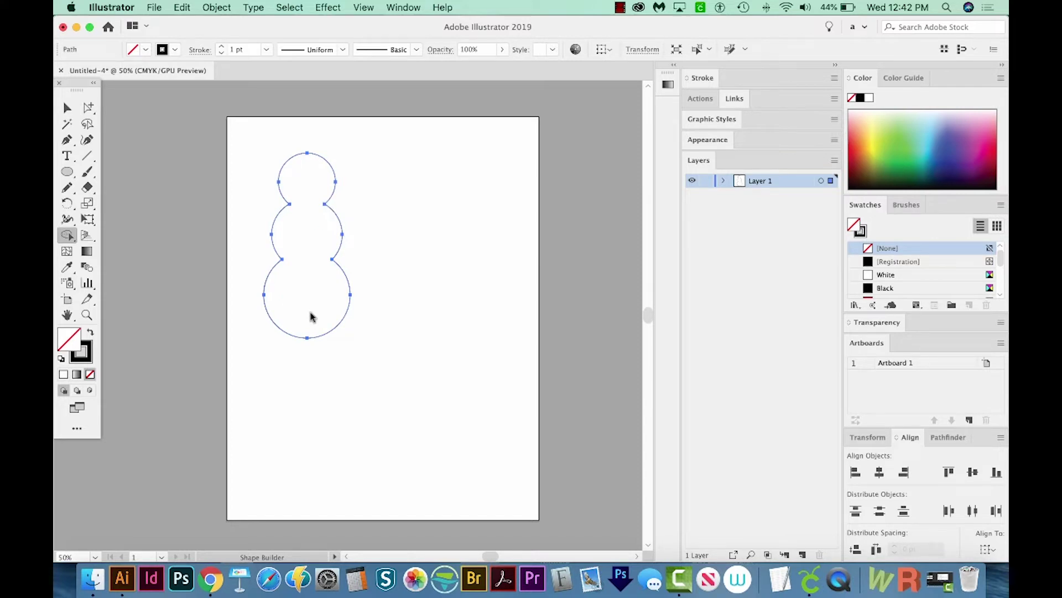
key(super+y)
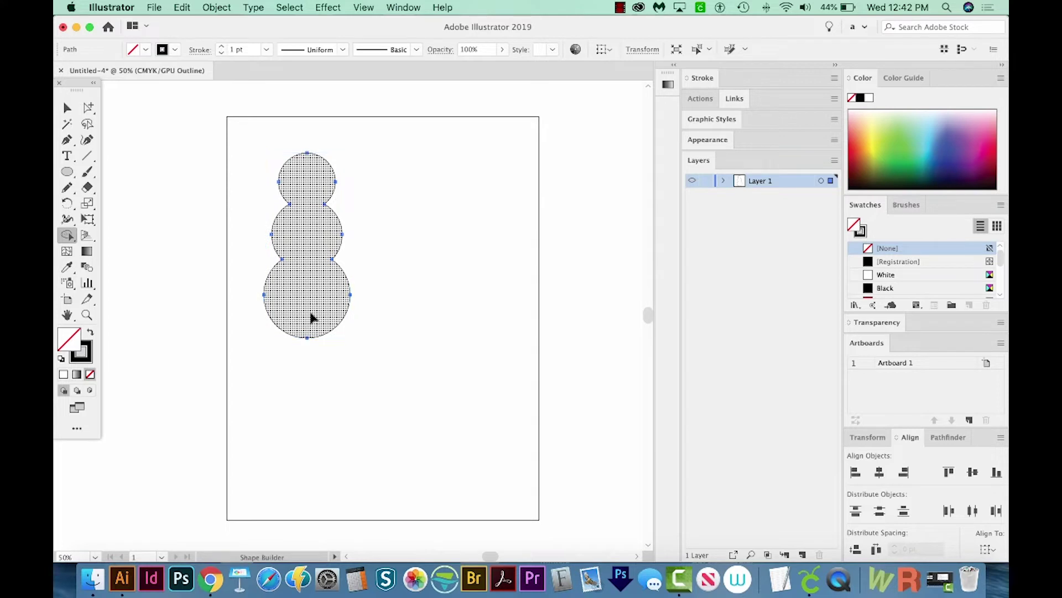
key(super+y)
key(super+y)
key(super+y)
key(super+y)
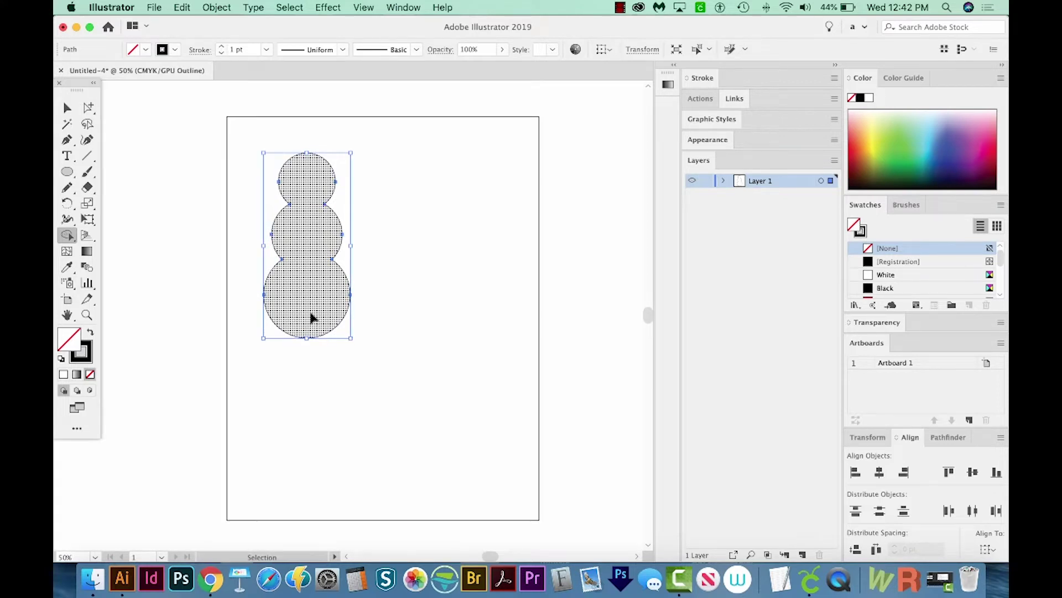
key(super+y)
key(super+y)
key(super+y)
drag(311, 318, 343, 299)
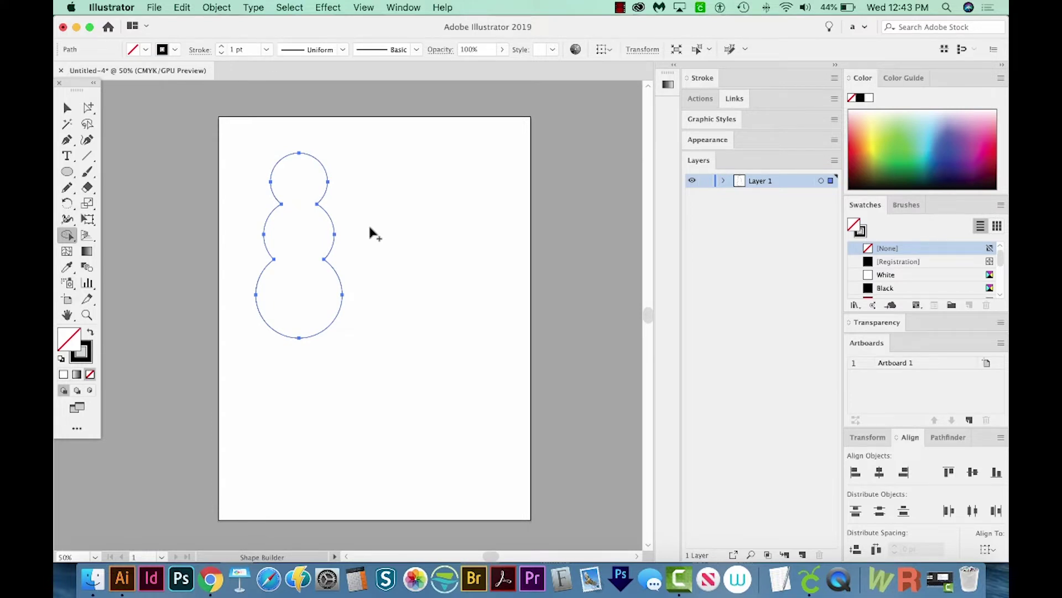
Pencil a right twig arm from the middle circle with two branching fingers.
key(n)
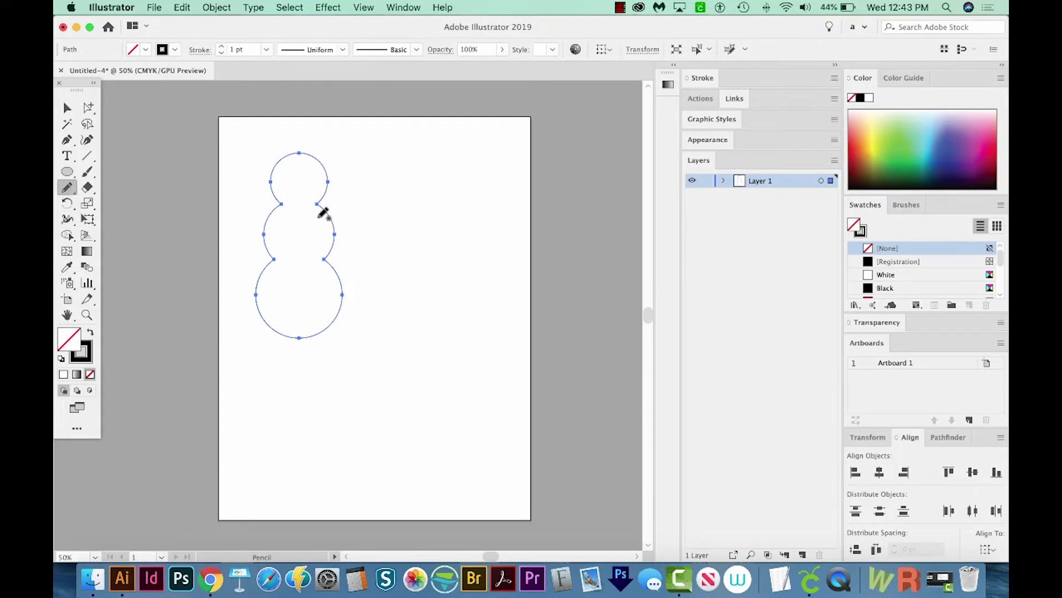
mouse_move(319, 216)
mouse_down()
mouse_move(354, 185)
mouse_move(351, 206)
mouse_move(339, 208)
mouse_move(355, 211)
mouse_up()
key(v)
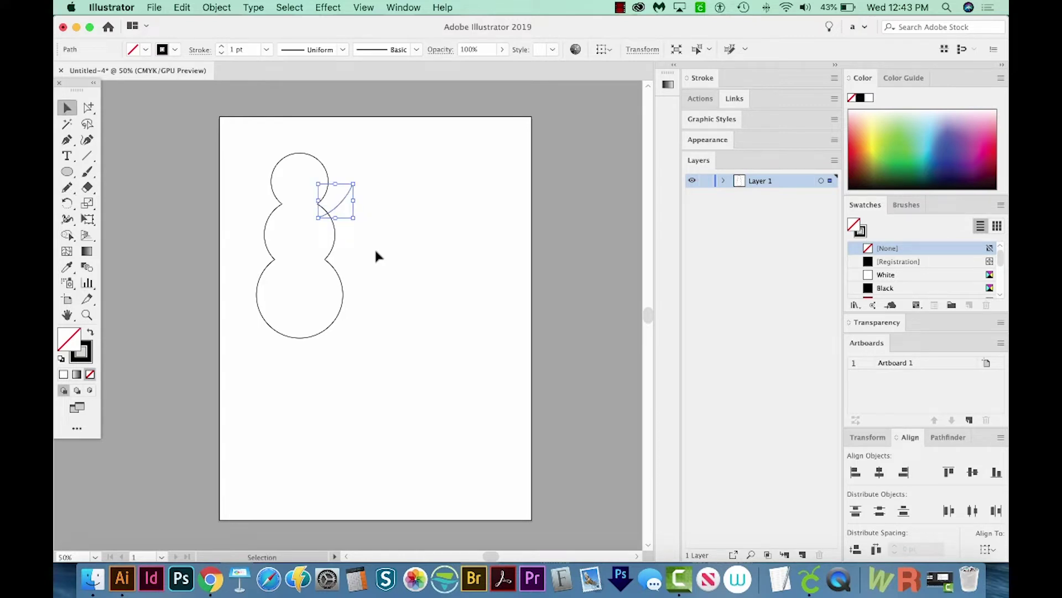
click(375, 251)
key(n)
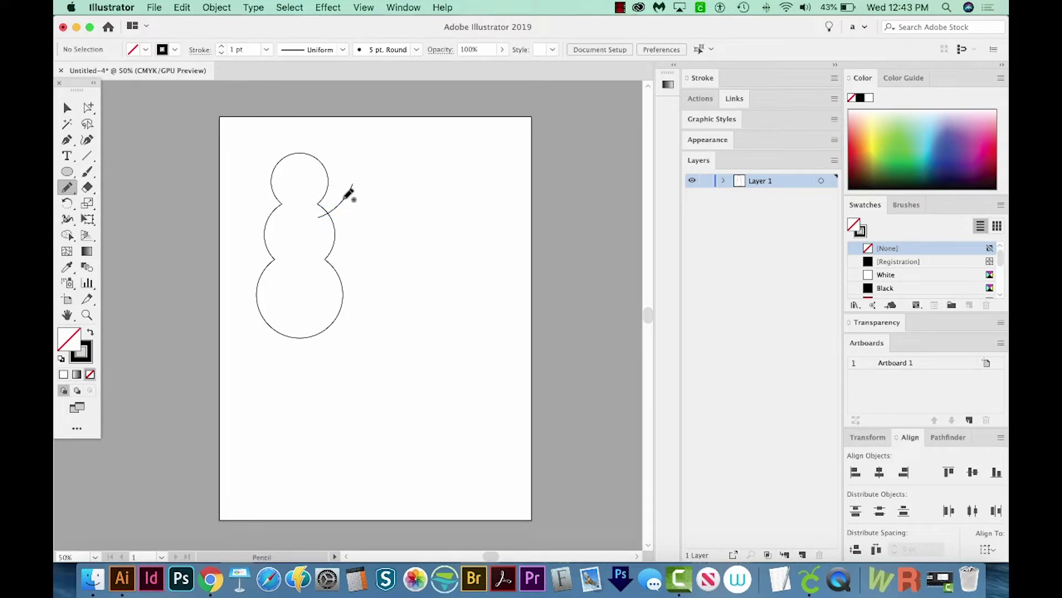
drag(340, 202, 361, 200)
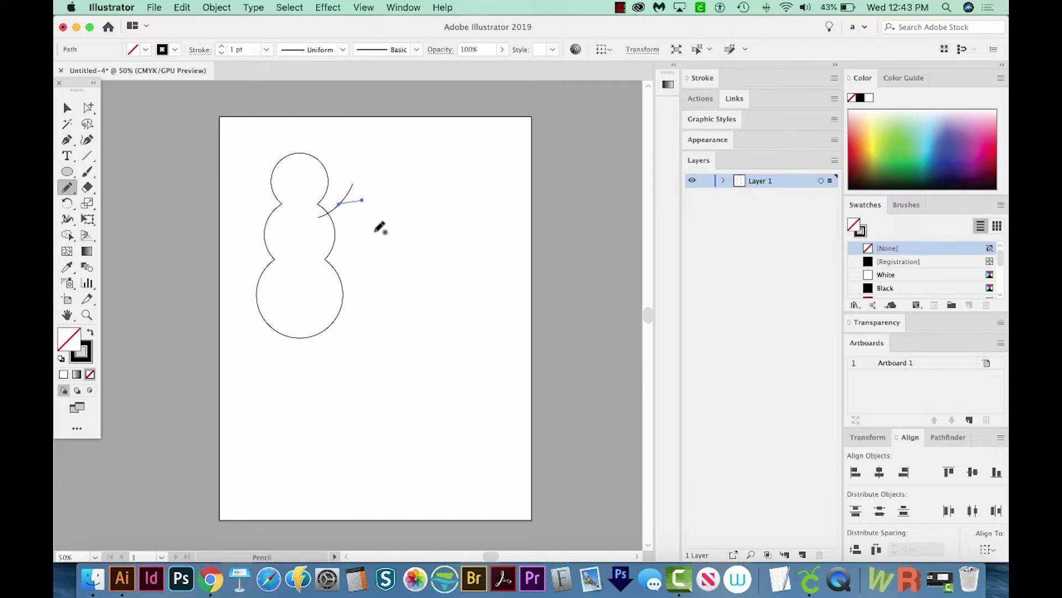
key(v)
click(370, 238)
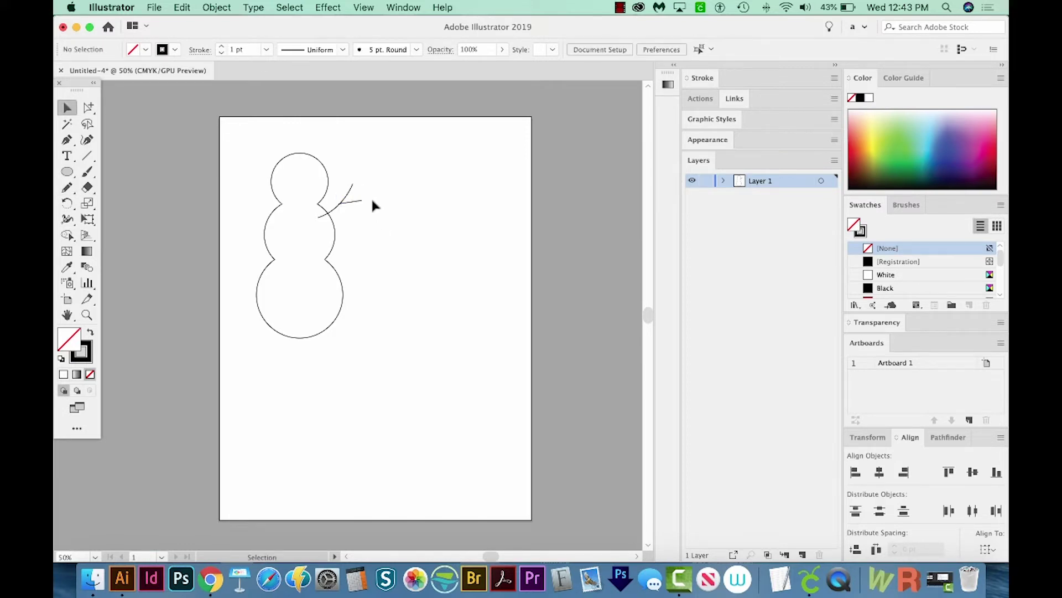
key(n)
drag(361, 193, 339, 203)
key(v)
click(278, 234)
Pencil the left twig arm reaching out from the snowman's left side.
scroll(278, 234, right, 1)
key(n)
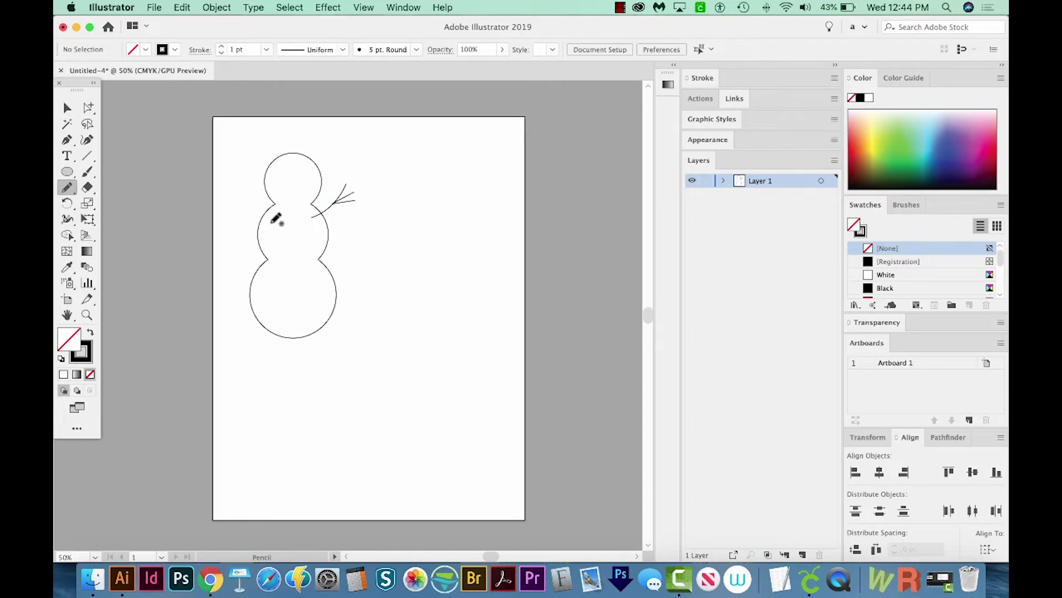
mouse_move(270, 221)
mouse_down()
mouse_move(249, 189)
mouse_move(238, 204)
mouse_move(242, 192)
mouse_up()
key(v)
click(400, 201)
scroll(400, 201, left, 1)
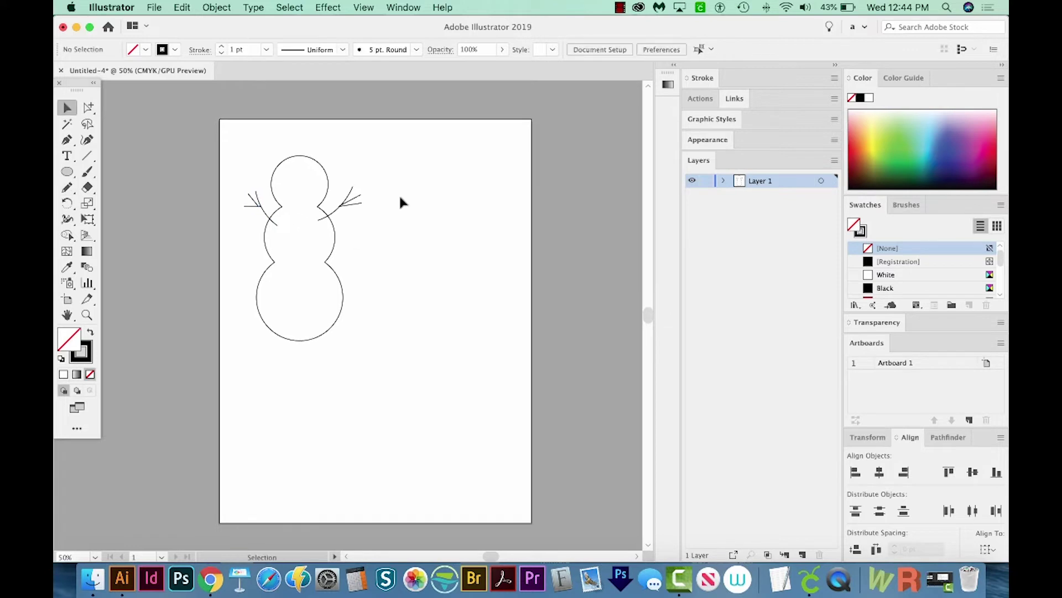
Set both twig arms to a 7 pt stroke weight, then zoom in on the snowman.
click(340, 209)
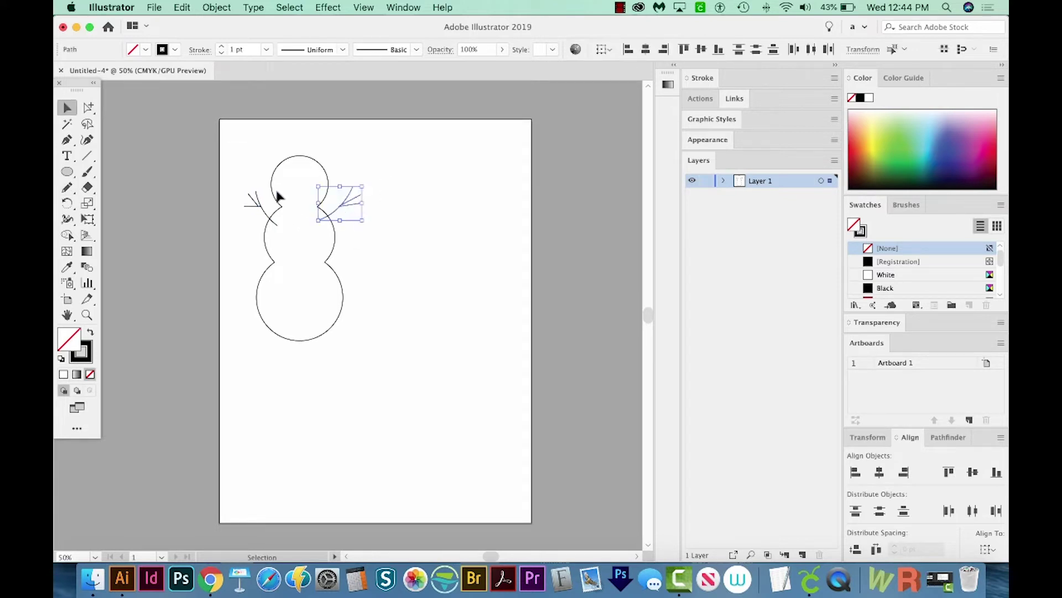
shift+click(266, 215)
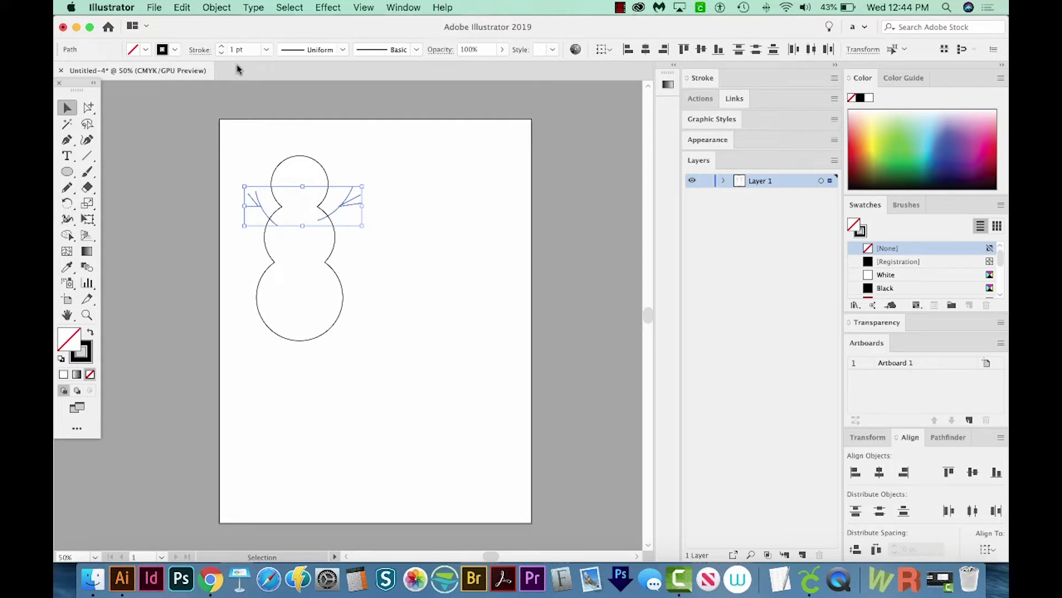
click(221, 47)
click(220, 46)
click(221, 47)
click(221, 47)
click(221, 47)
click(221, 47)
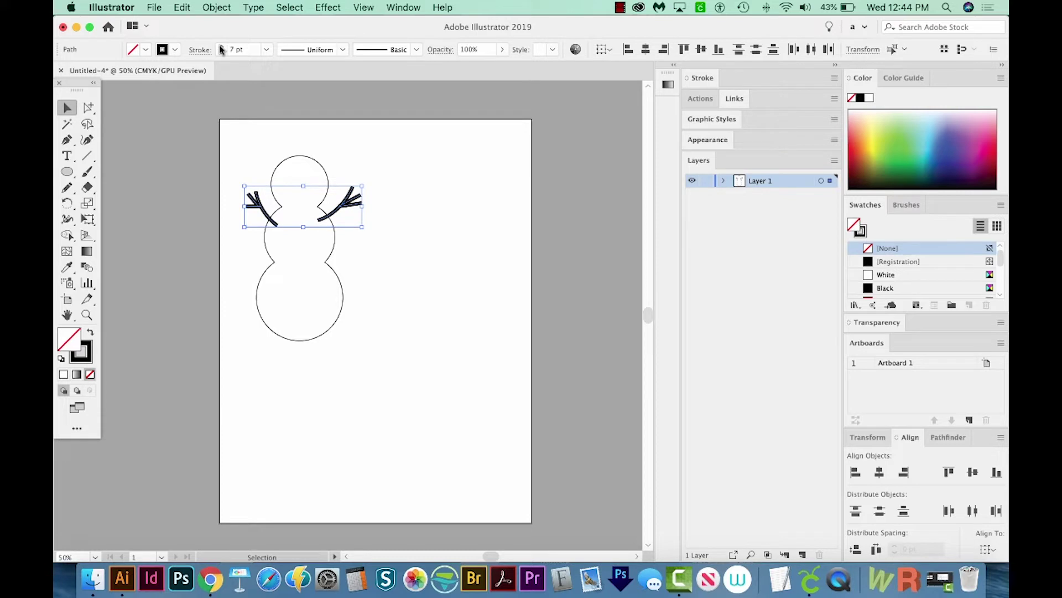
click(285, 147)
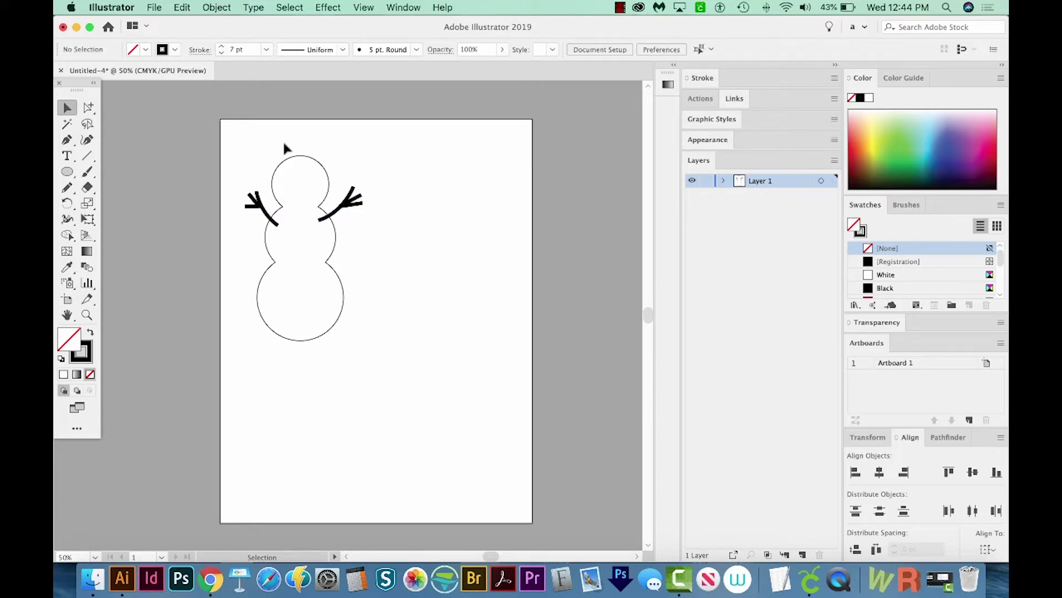
key(z)
drag(222, 121, 401, 284)
key(v)
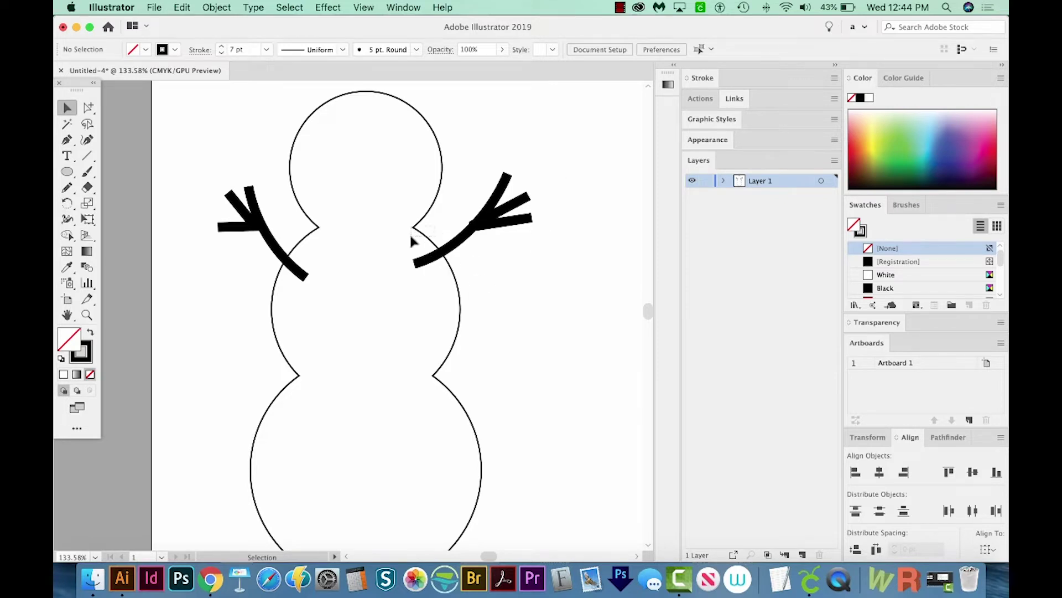
Delete the right arm's segment inside the body with Shape Builder, using the body and arm selected together.
click(410, 238)
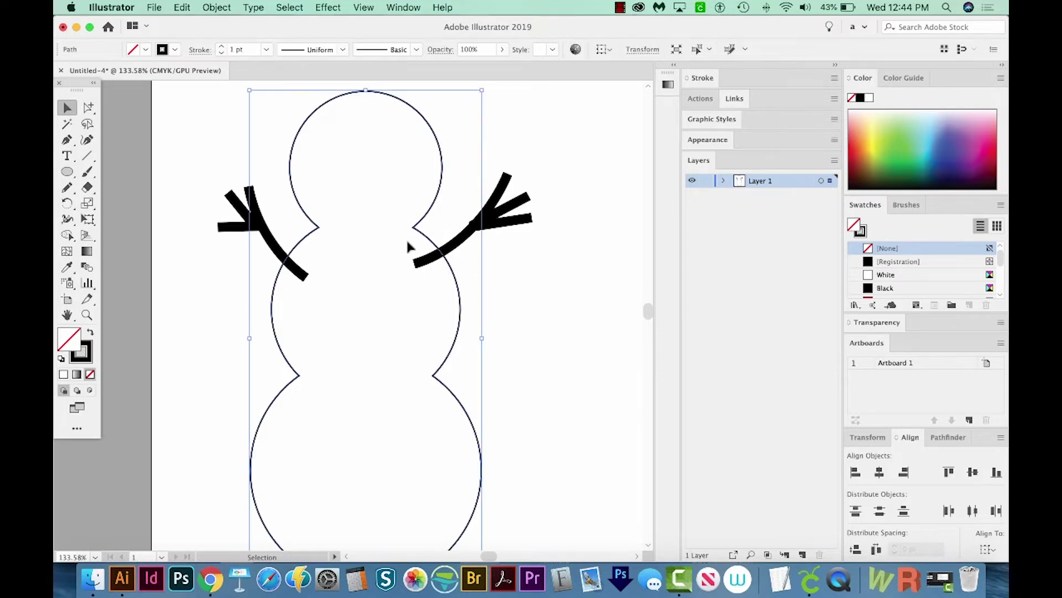
shift+click(460, 244)
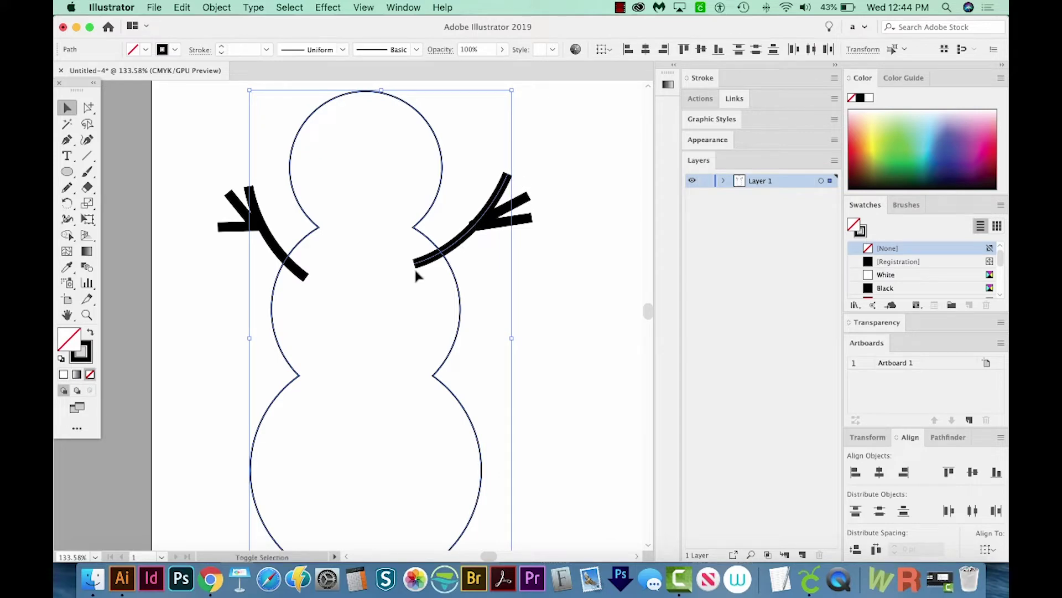
key(shift+m)
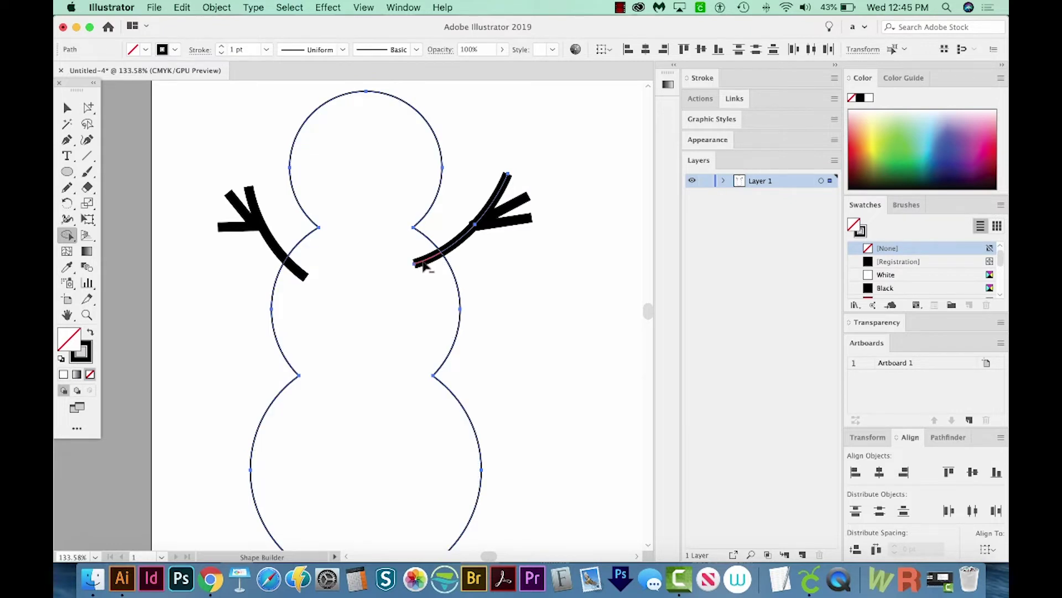
alt+click(422, 265)
key(super+y)
key(super+1)
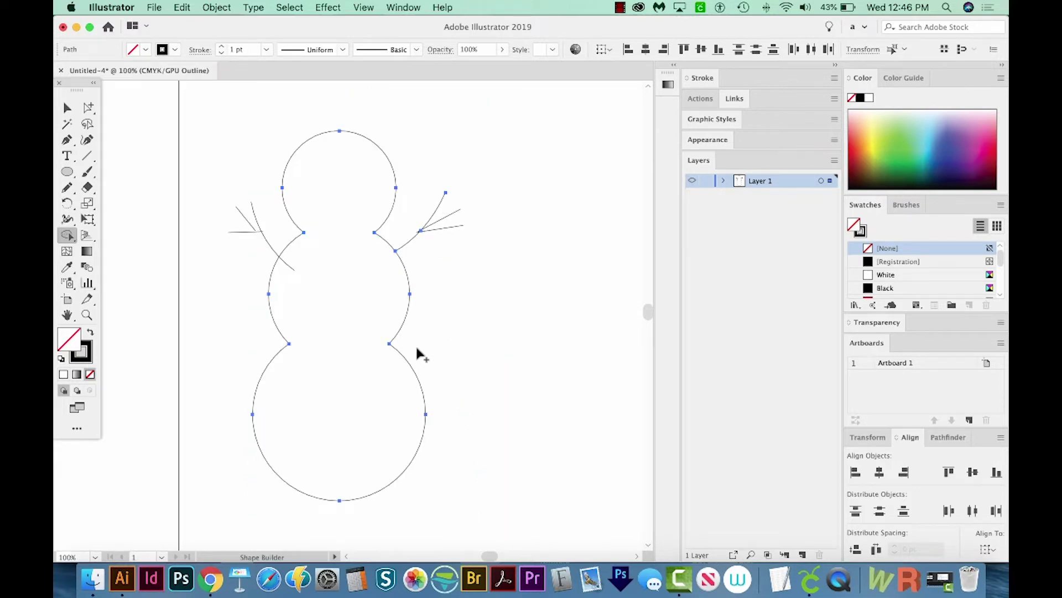
scroll(343, 280, left, 1)
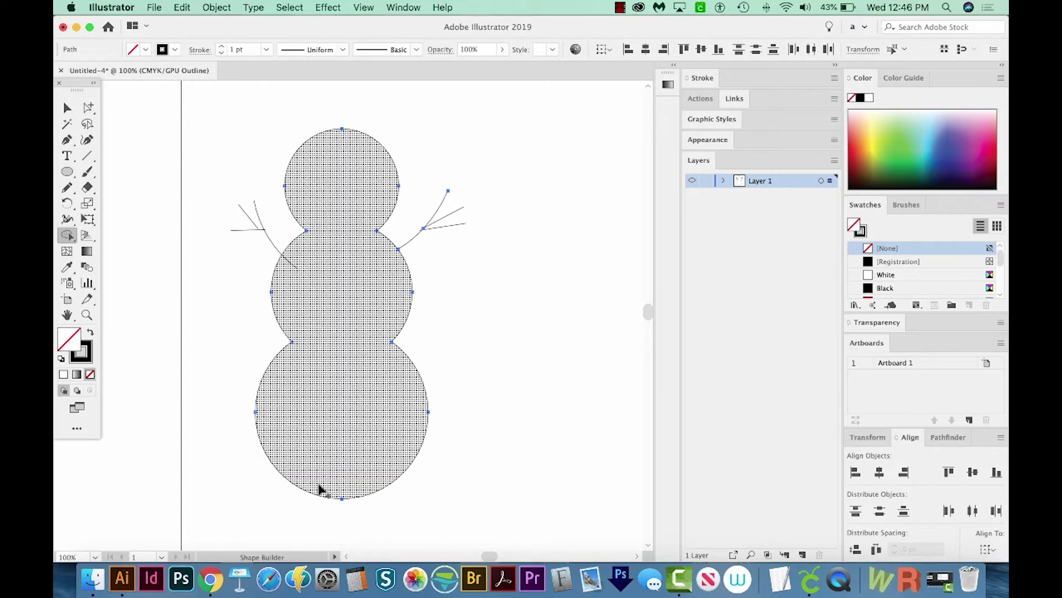
scroll(421, 321, left, 2)
key(v)
click(291, 234)
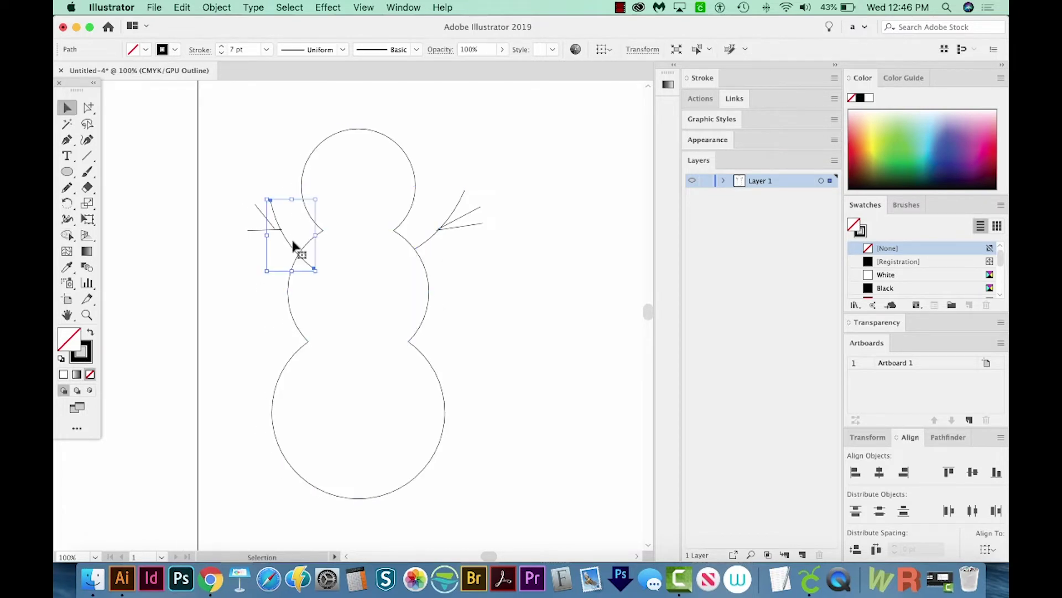
scroll(291, 233, left, 1)
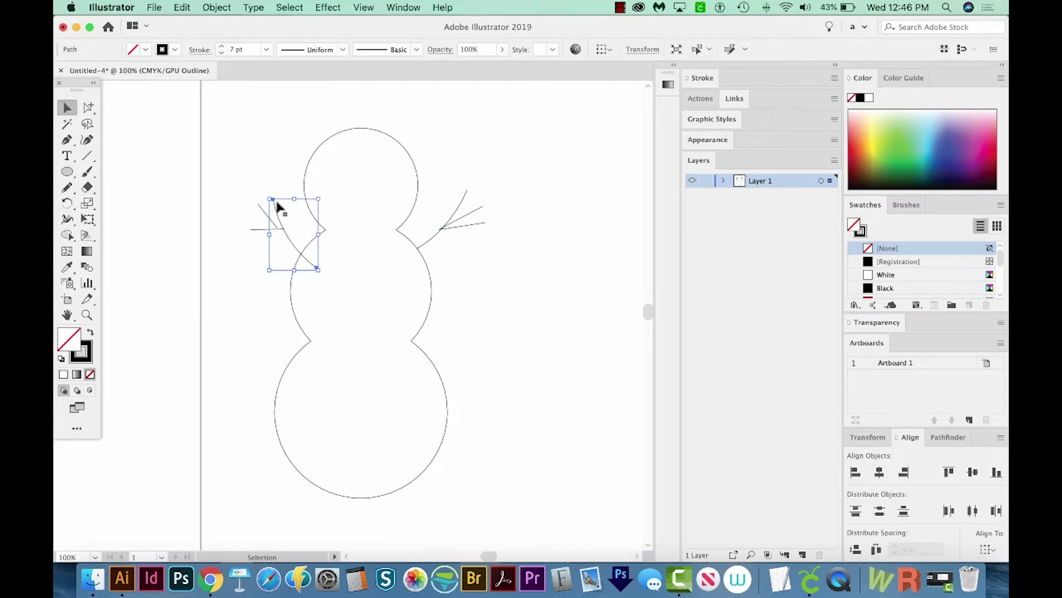
scroll(279, 210, left, 3)
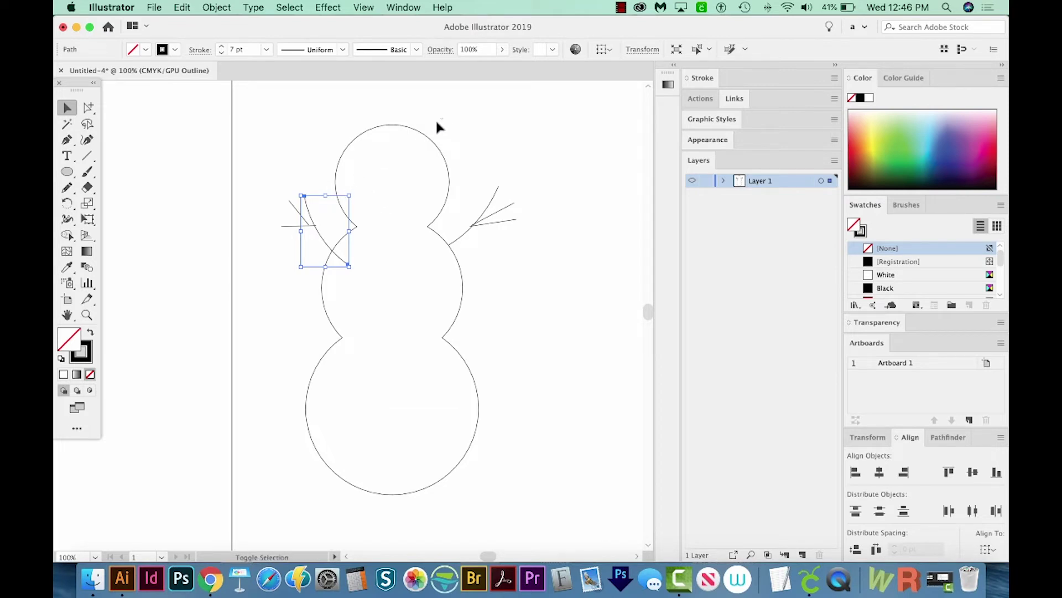
shift+click(413, 147)
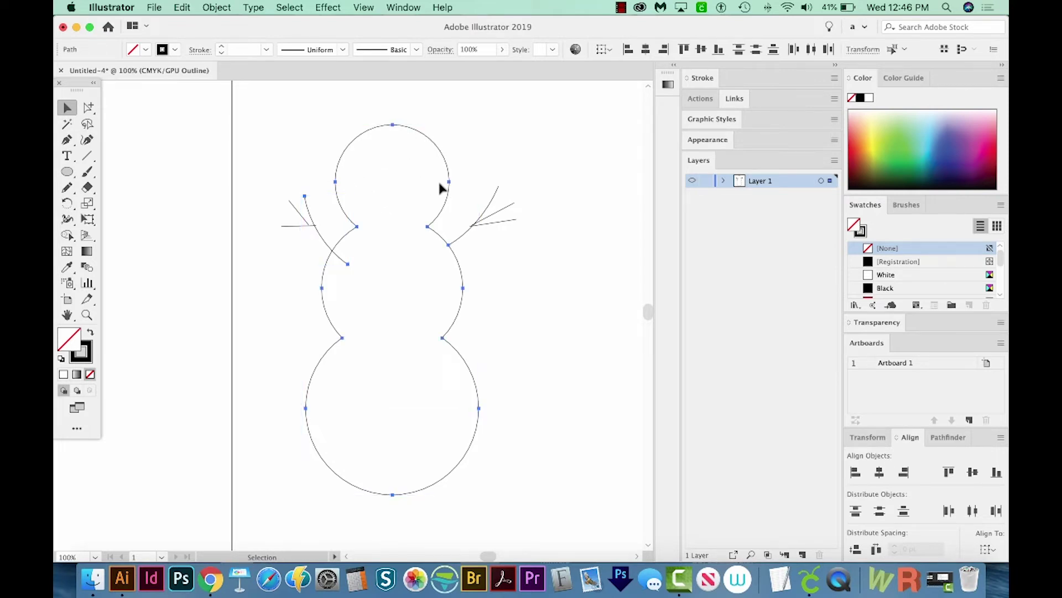
key(super+y)
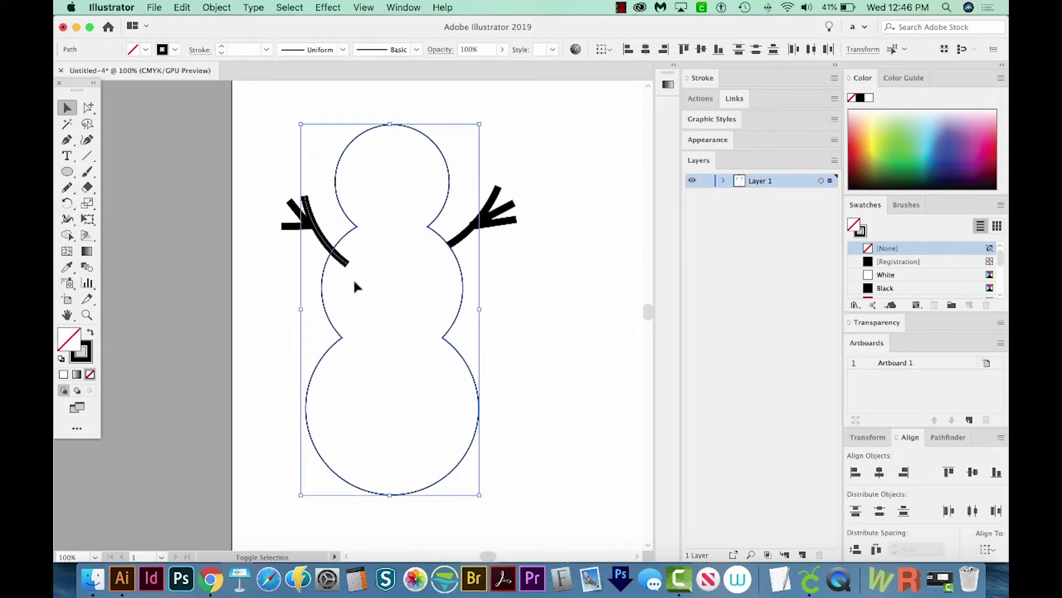
key(shift+m)
drag(339, 273, 339, 279)
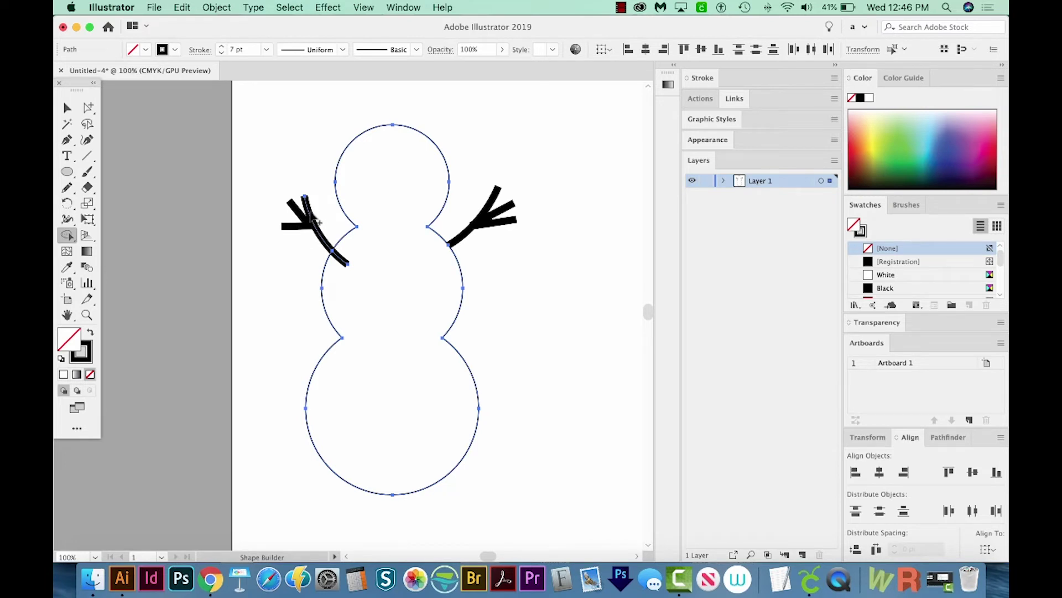
scroll(339, 230, left, 1)
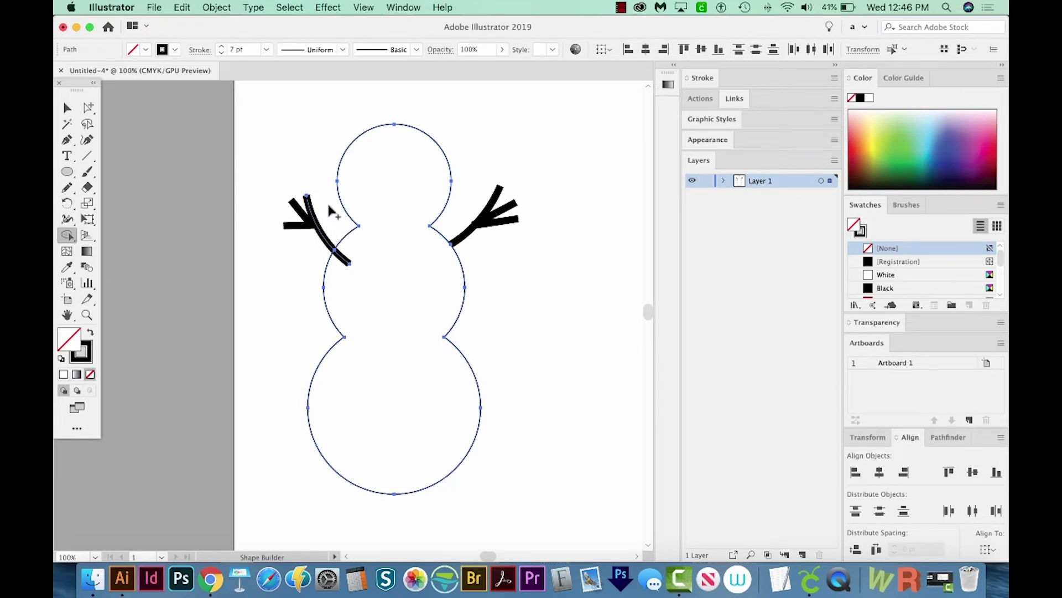
key(v)
scroll(326, 189, left, 2)
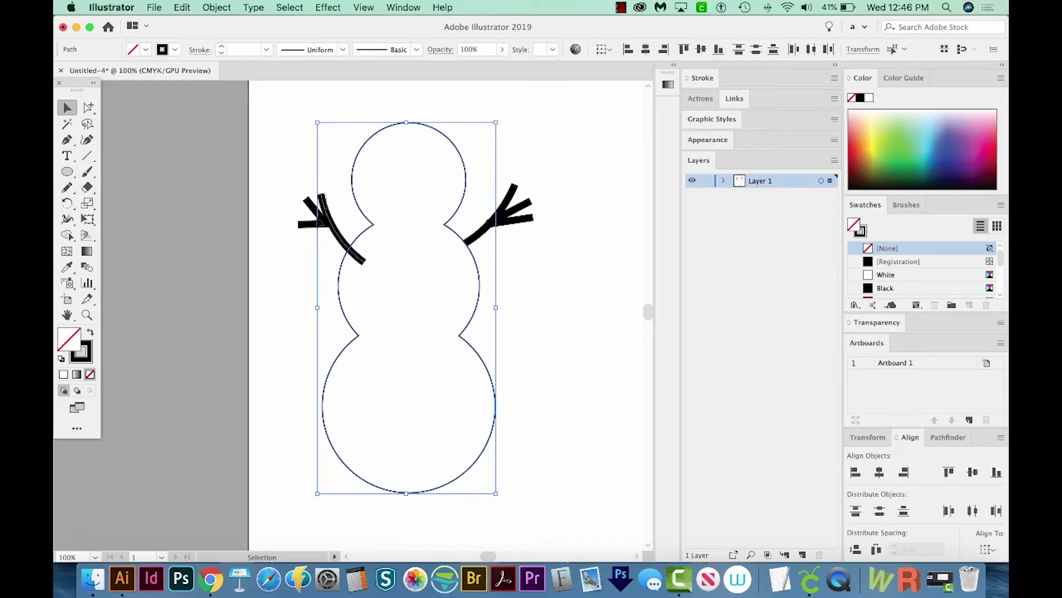
click(330, 215)
shift+click(300, 226)
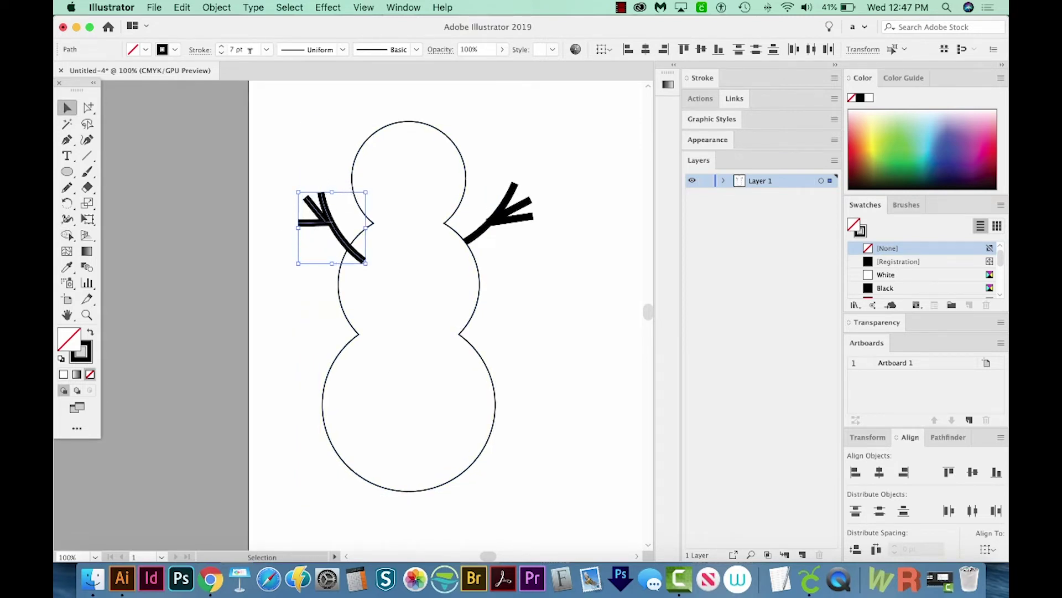
Expand the left arm's 7 pt strokes into filled shapes via Object > Expand with Fill and Stroke.
click(212, 6)
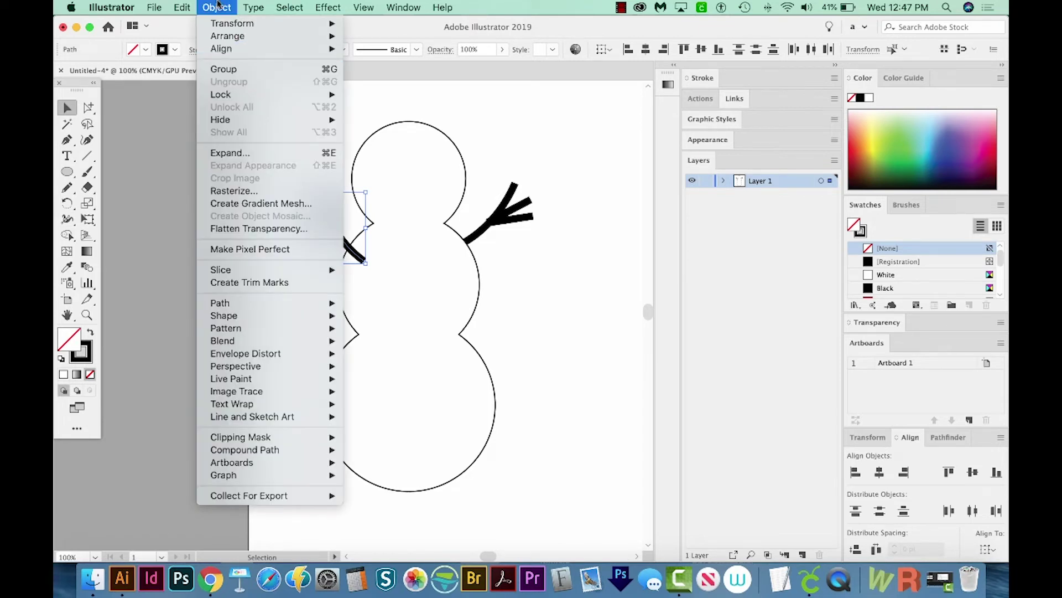
click(263, 152)
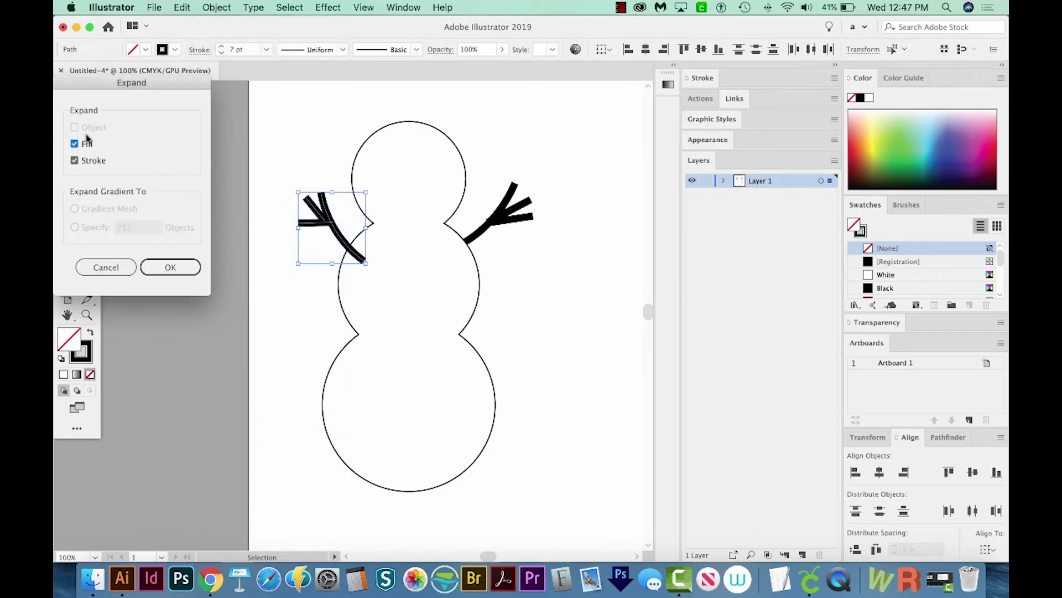
click(175, 269)
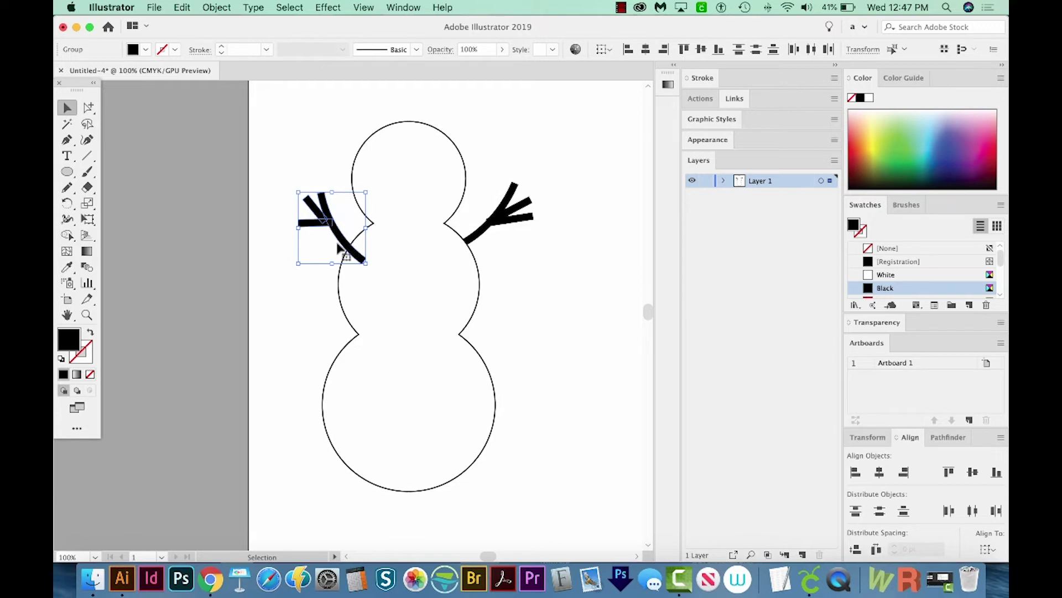
click(311, 280)
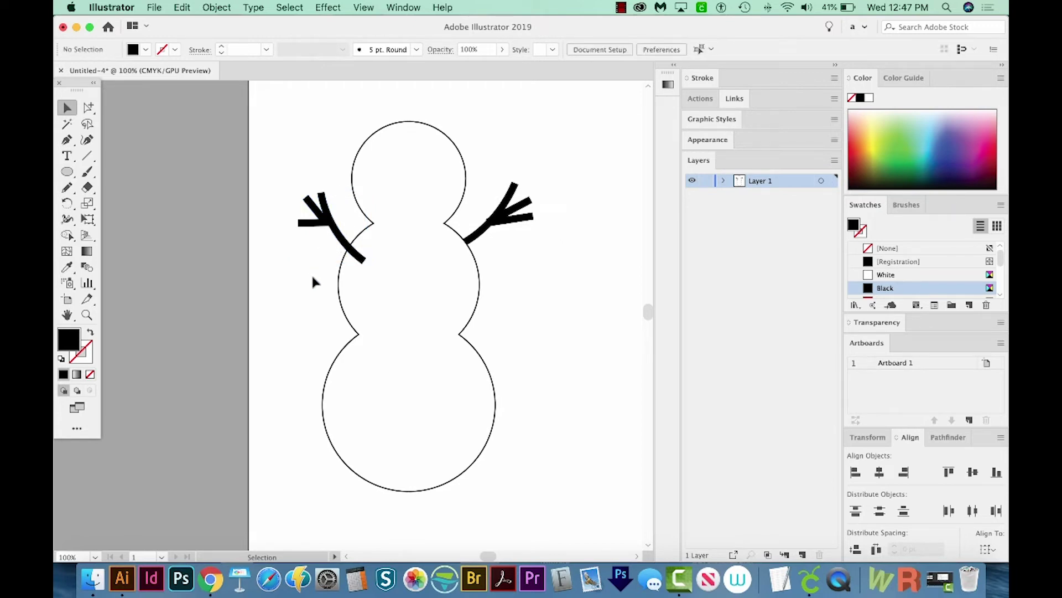
Select all expanded left-arm pieces with Group Selection in Outline view, plus the snowman body outline.
key(super+y)
key(a)
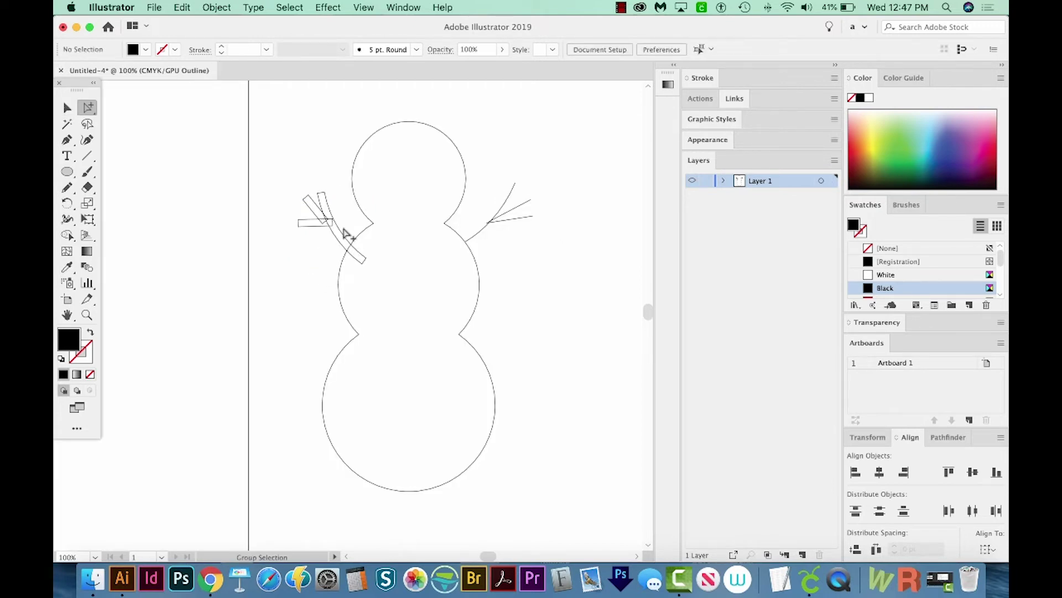
click(347, 235)
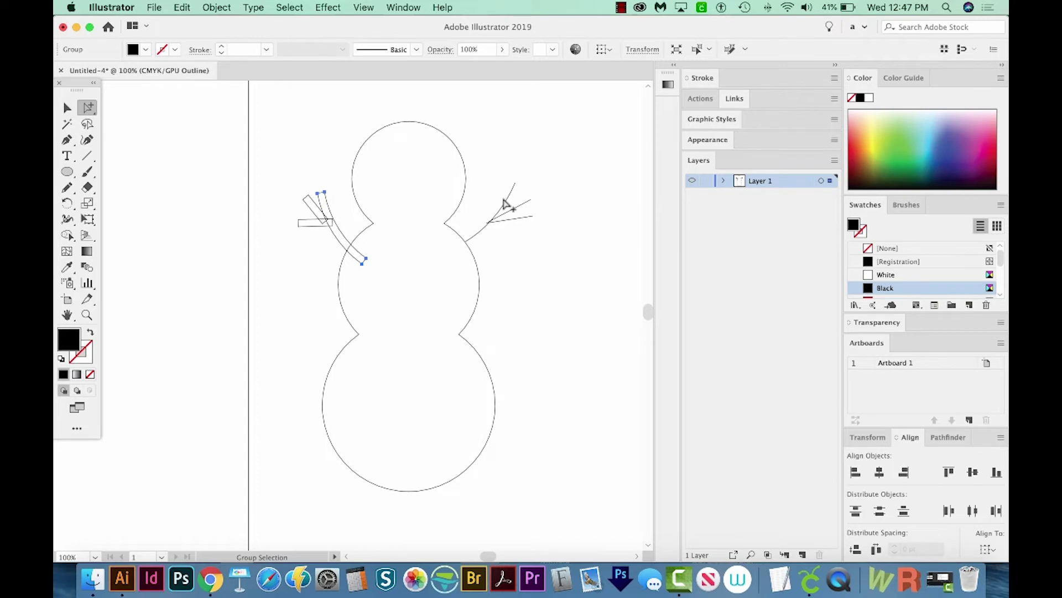
drag(338, 175, 290, 236)
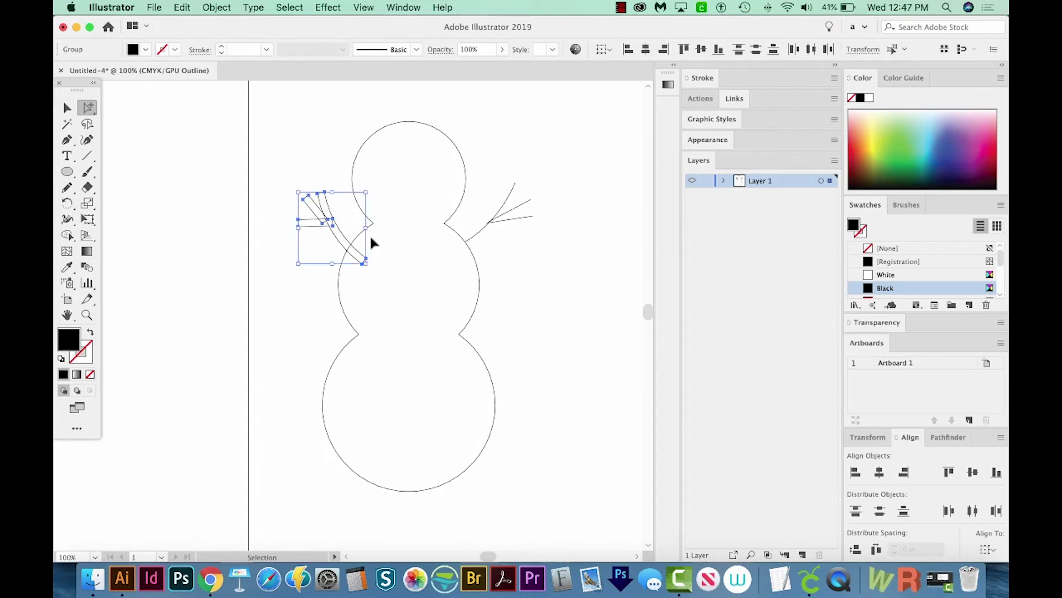
key(super+y)
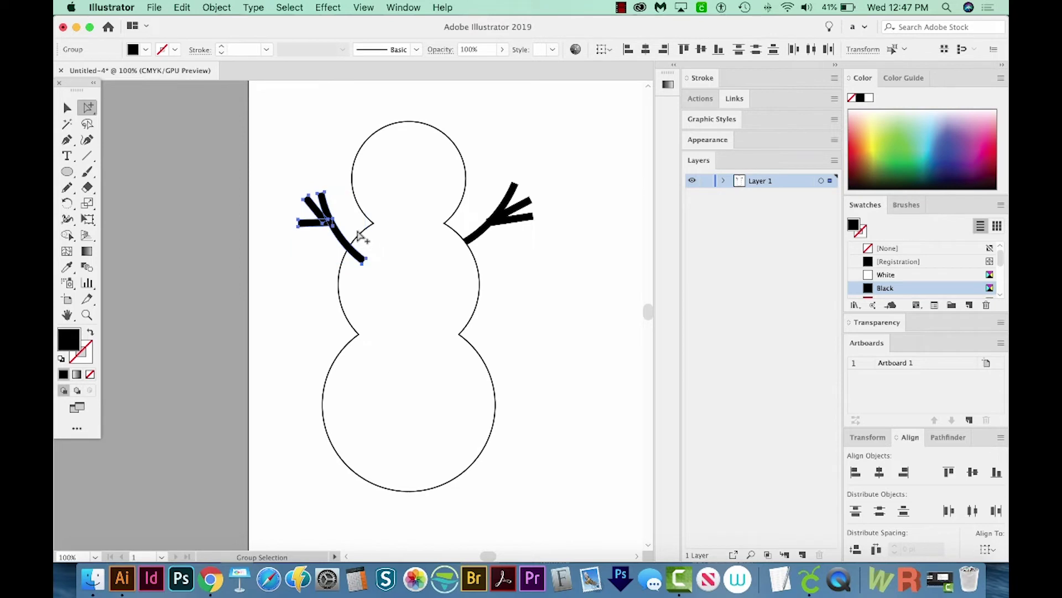
shift+click(359, 229)
shift+click(382, 248)
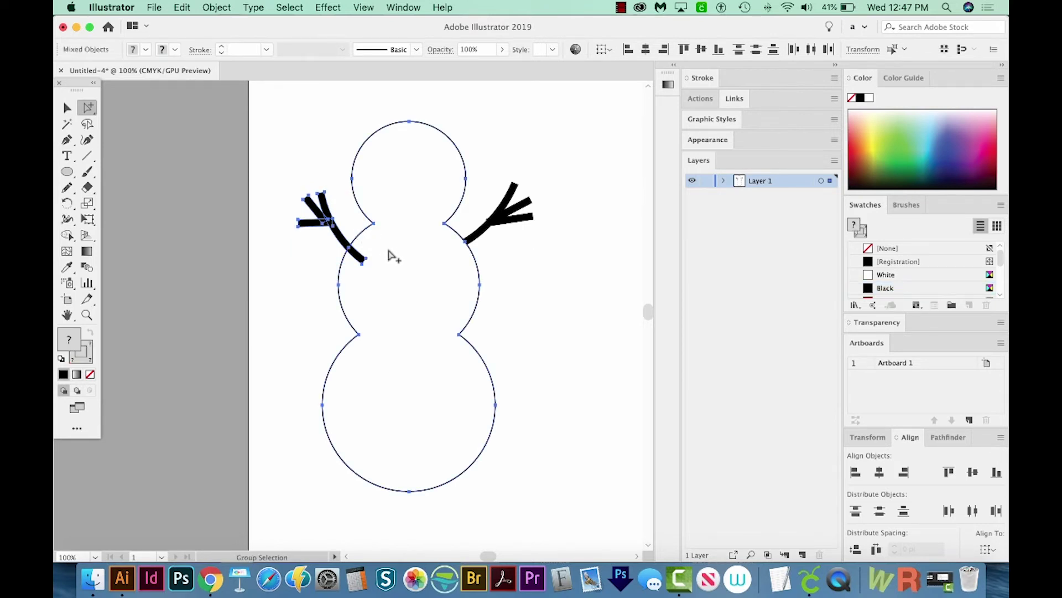
scroll(414, 245, left, 1)
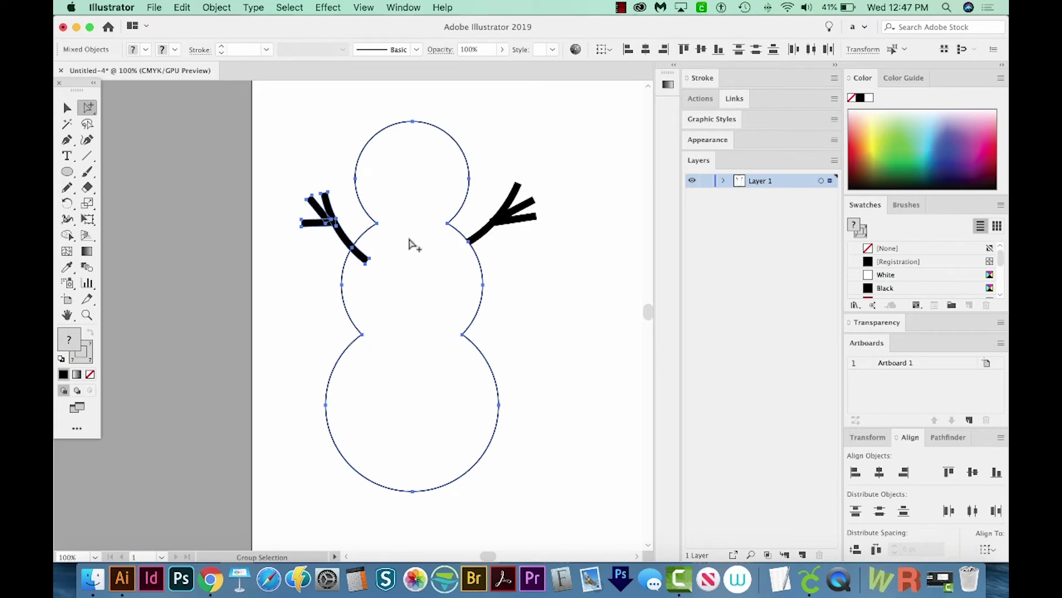
Merge the head, body circles and left arm into one black shape with Shape Builder, checking in Outline view.
key(shift+m)
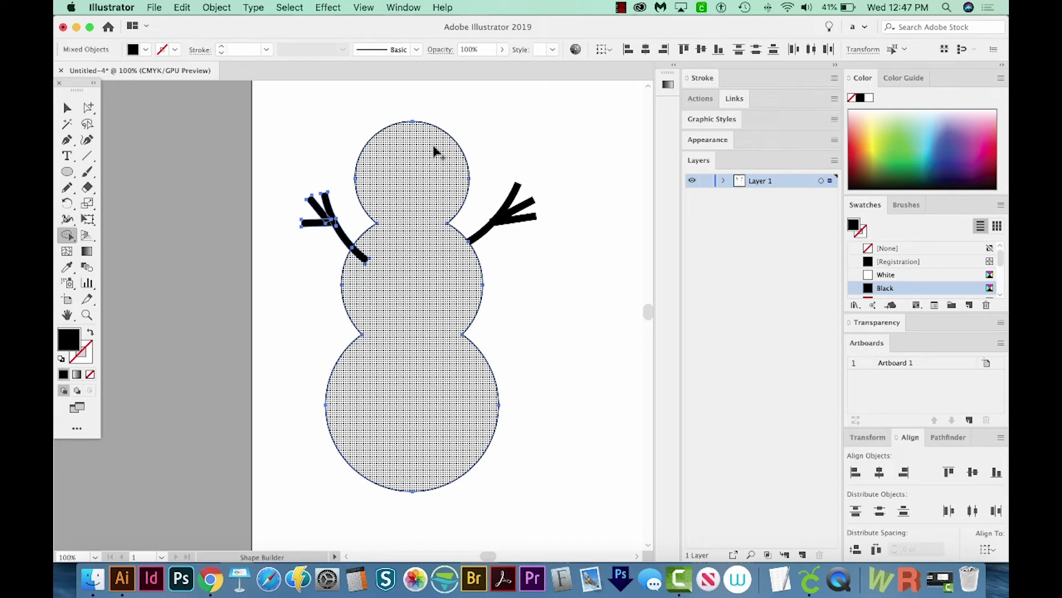
drag(435, 147, 277, 314)
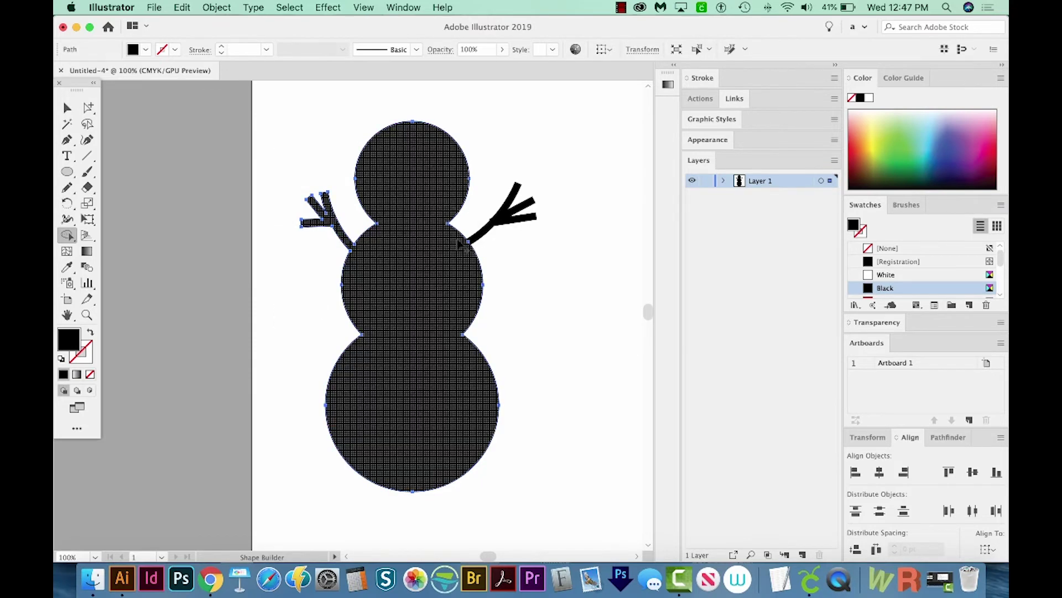
key(super+y)
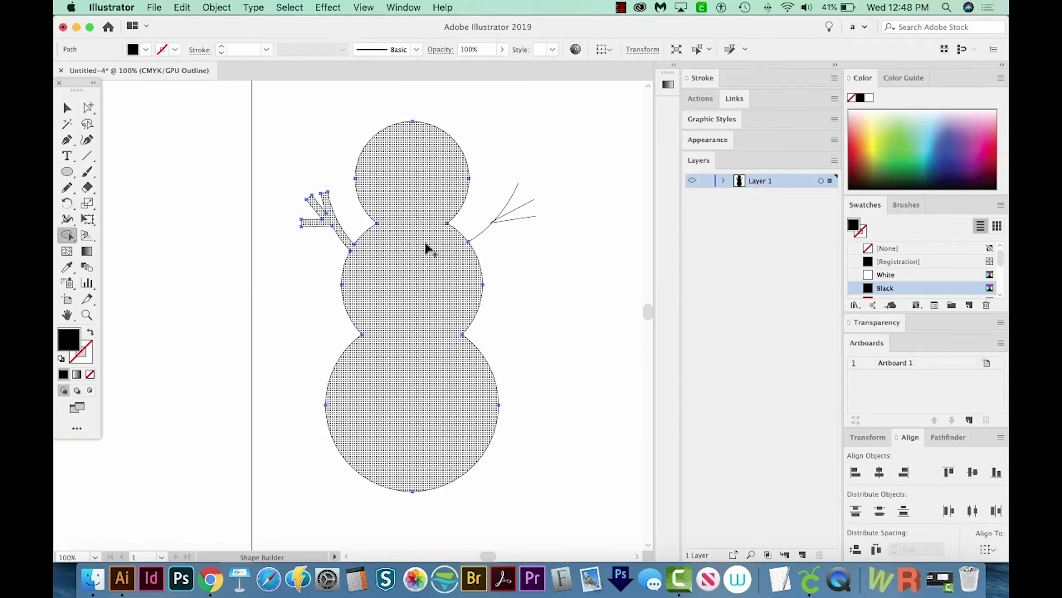
key(super+y)
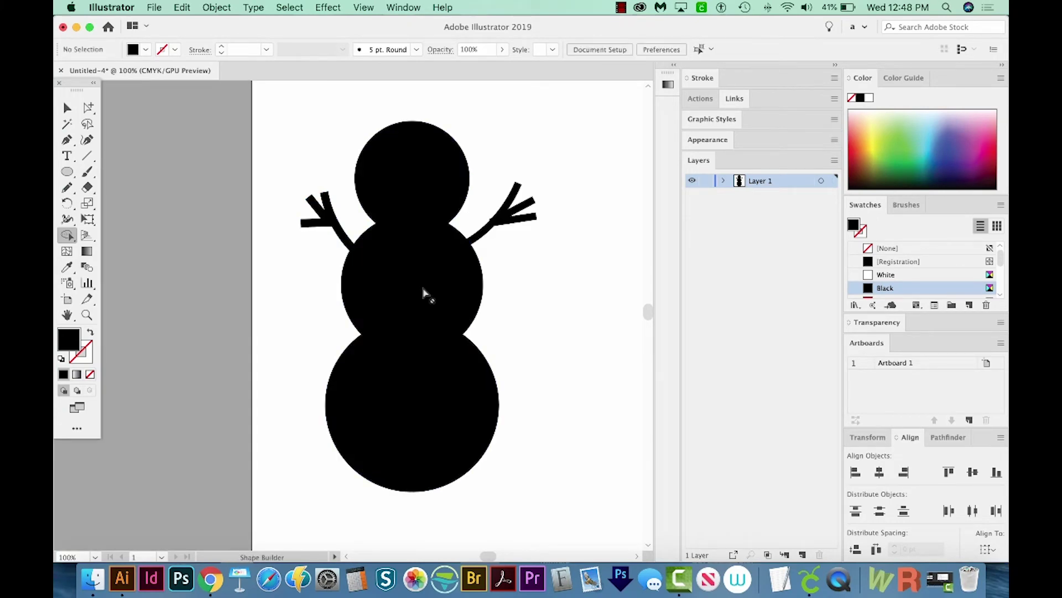
key(v)
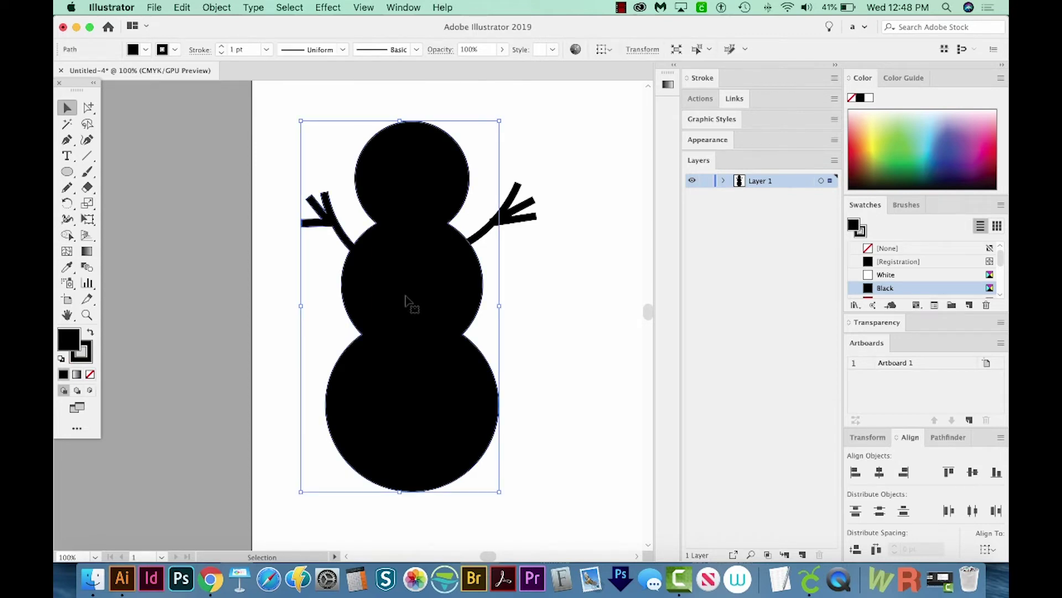
Set the silhouette's stroke to None, then select the right arm and the snowman body.
click(82, 358)
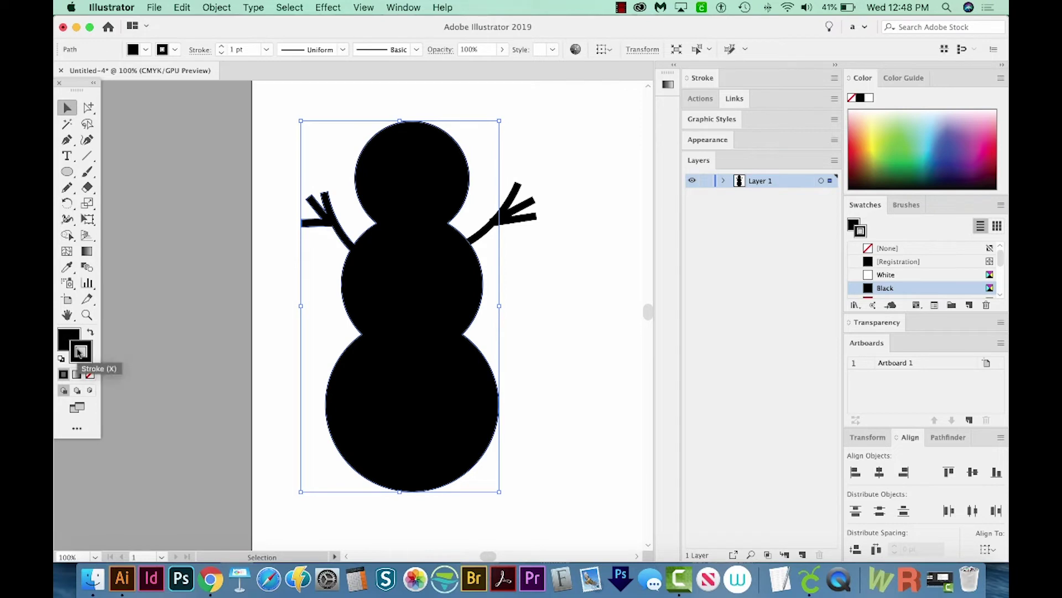
click(89, 374)
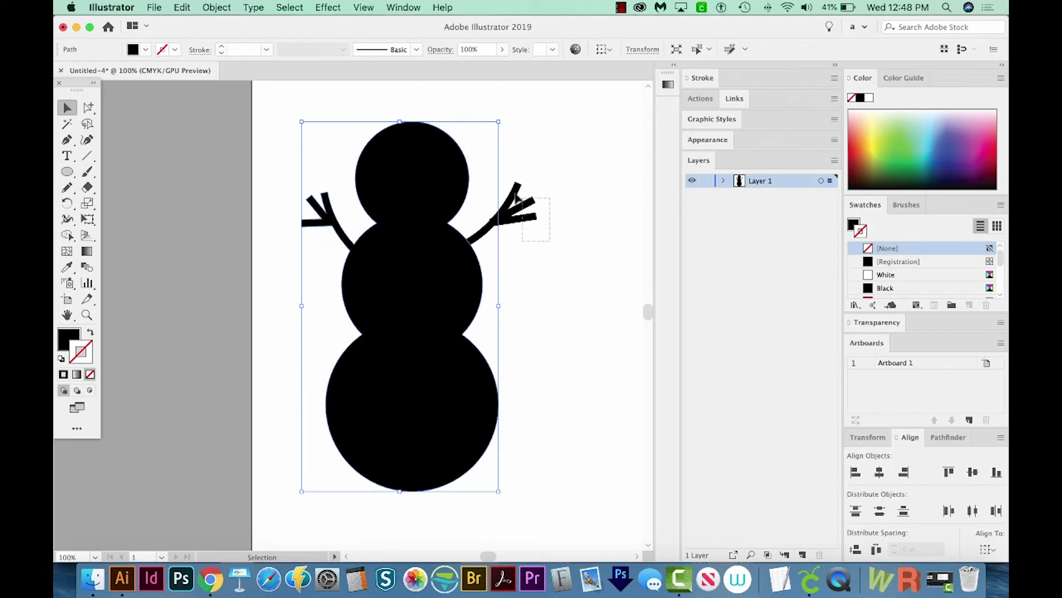
drag(517, 198, 516, 197)
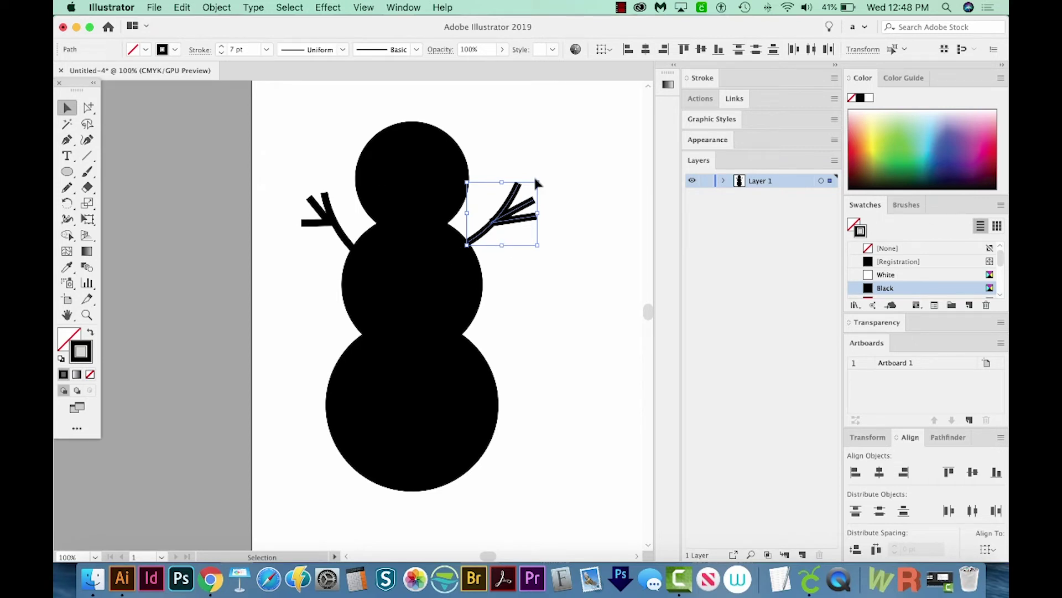
scroll(501, 146, right, 1)
click(420, 181)
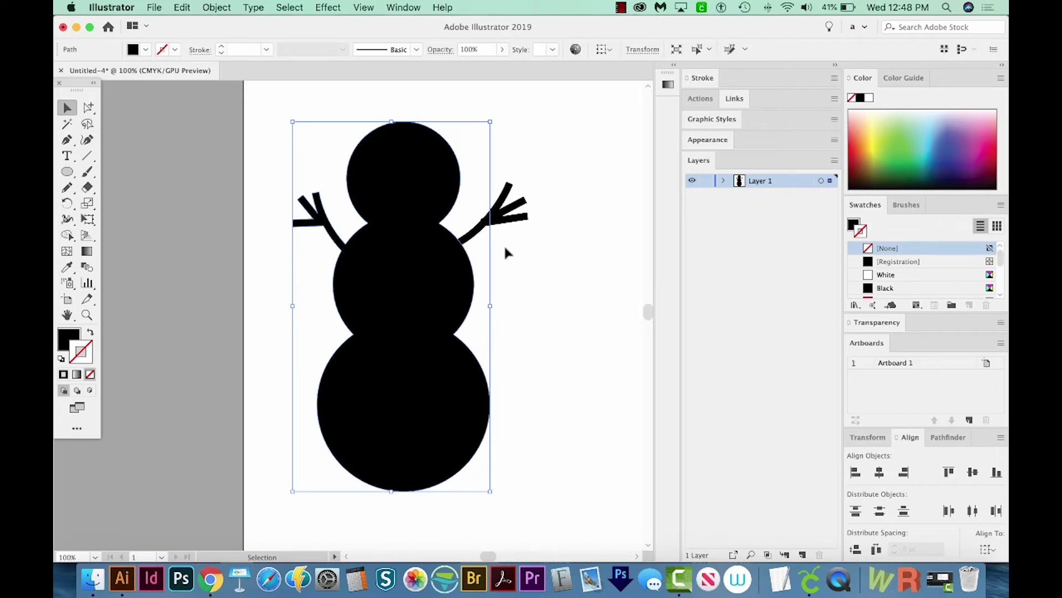
scroll(503, 244, right, 5)
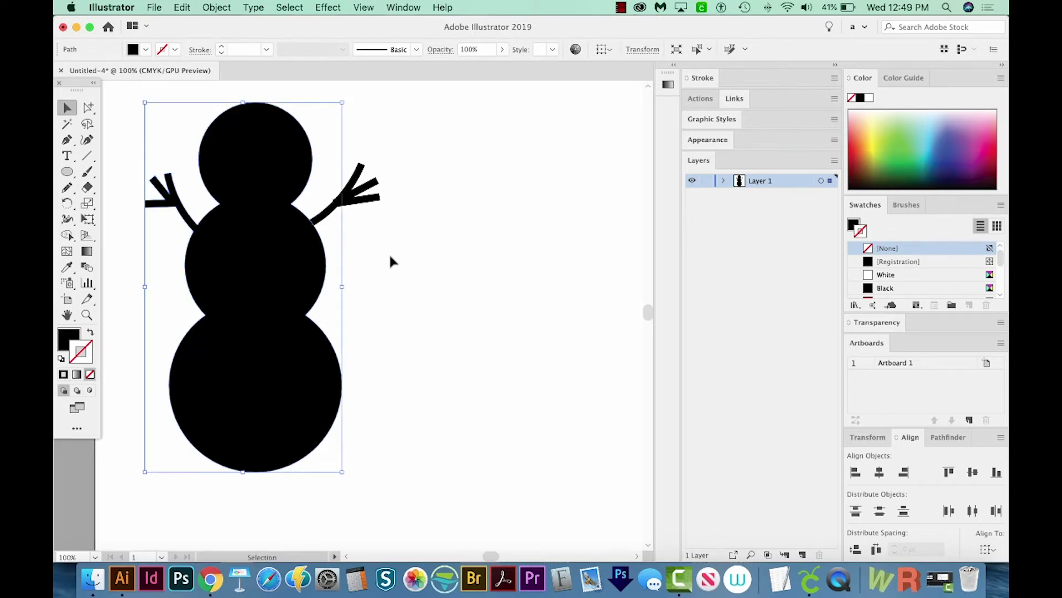
Draw a circle right of the silhouette and copy it into two larger circles below, the bottom 160 pt.
click(340, 262)
key(l)
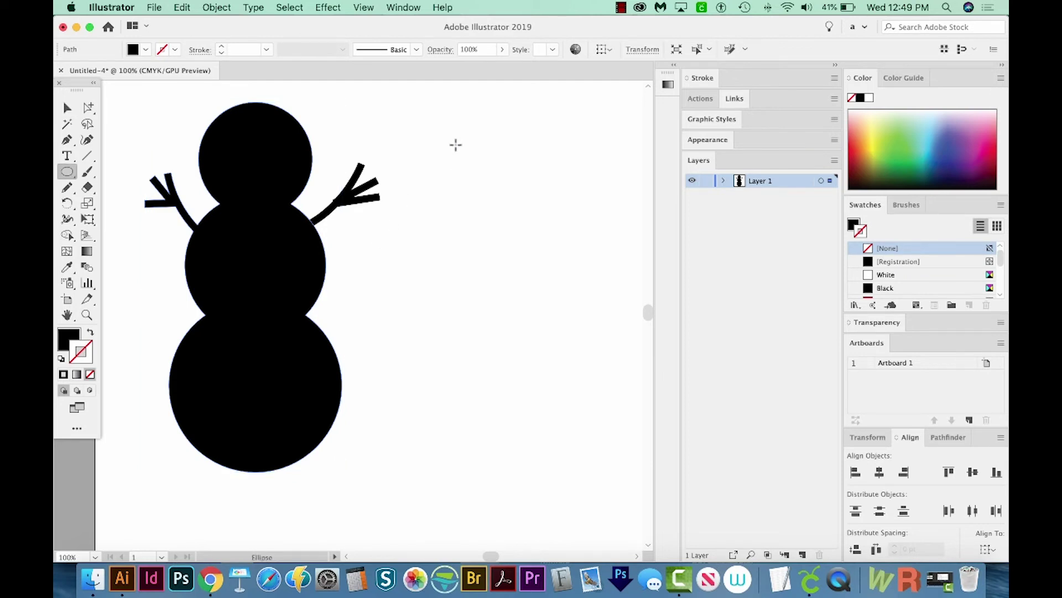
scroll(454, 116, left, 1)
drag(454, 113, 564, 224)
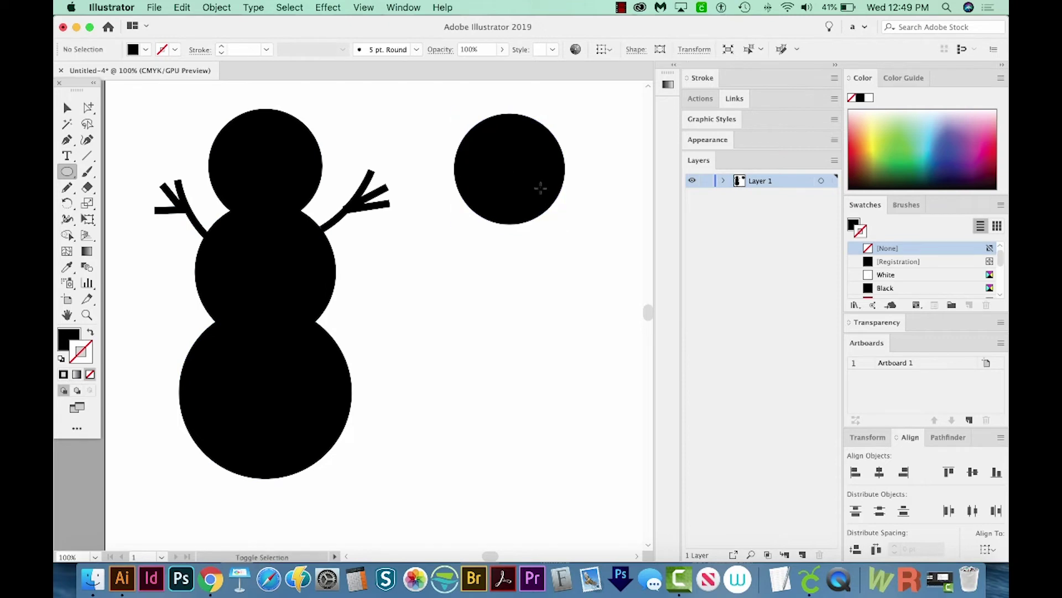
key(v)
drag(540, 171, 540, 269)
mouse_move(565, 208)
mouse_down()
mouse_move(589, 200)
mouse_move(571, 214)
mouse_up()
drag(509, 266, 510, 376)
drag(578, 316, 592, 298)
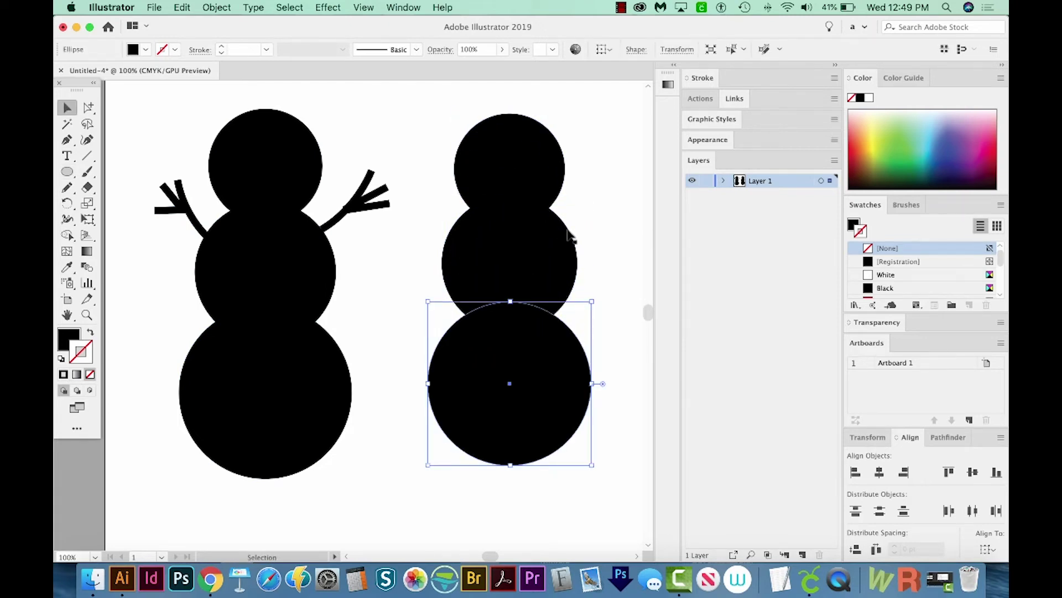
Fill the top circle pale yellow, the middle circle light blue and the bottom circle pink.
click(556, 166)
key(i)
click(880, 118)
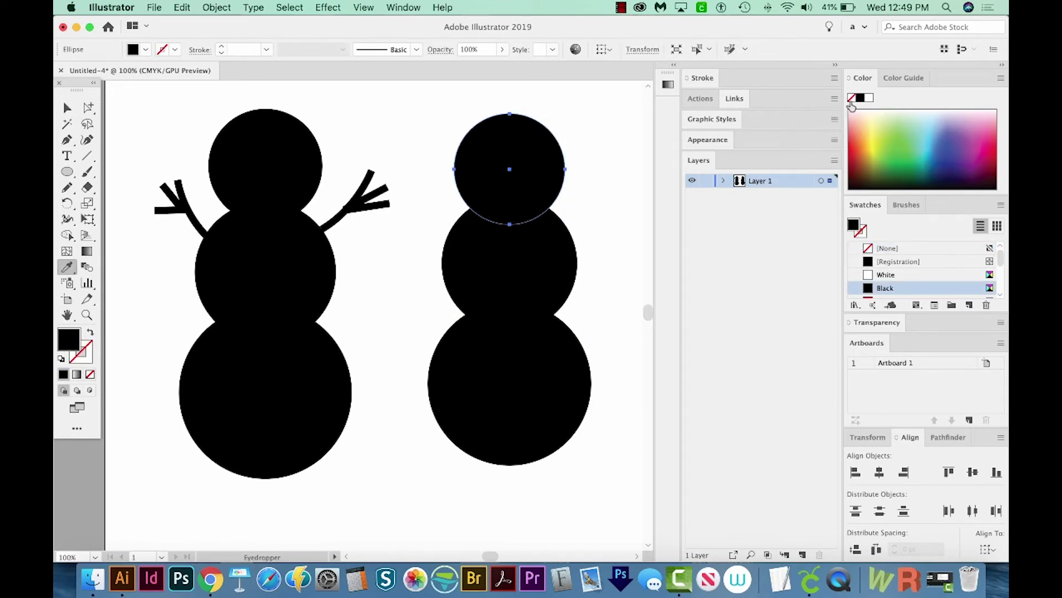
key(shift+x)
super+click(541, 285)
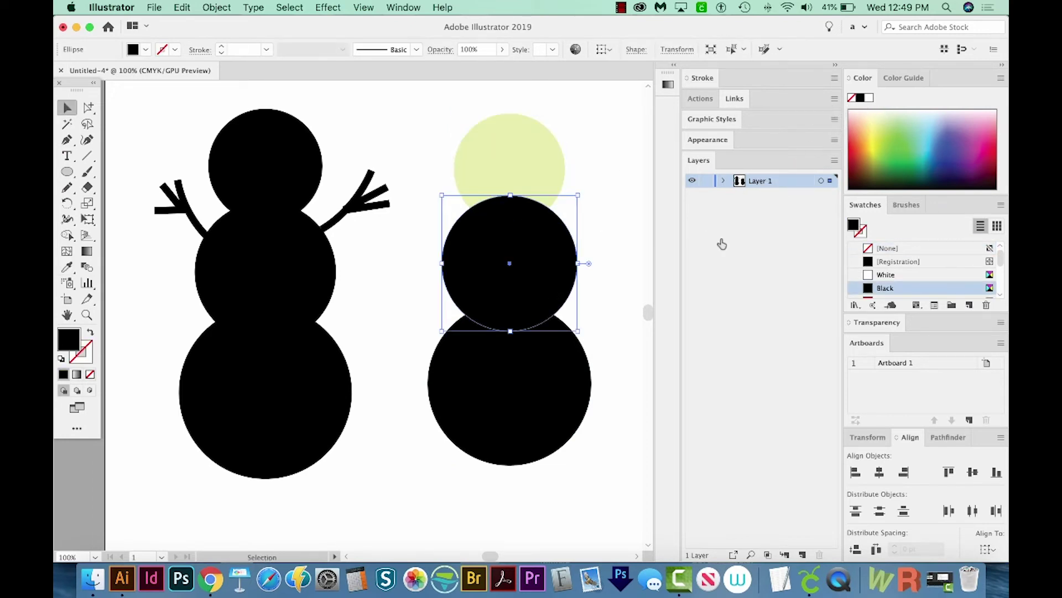
click(930, 129)
super+click(517, 381)
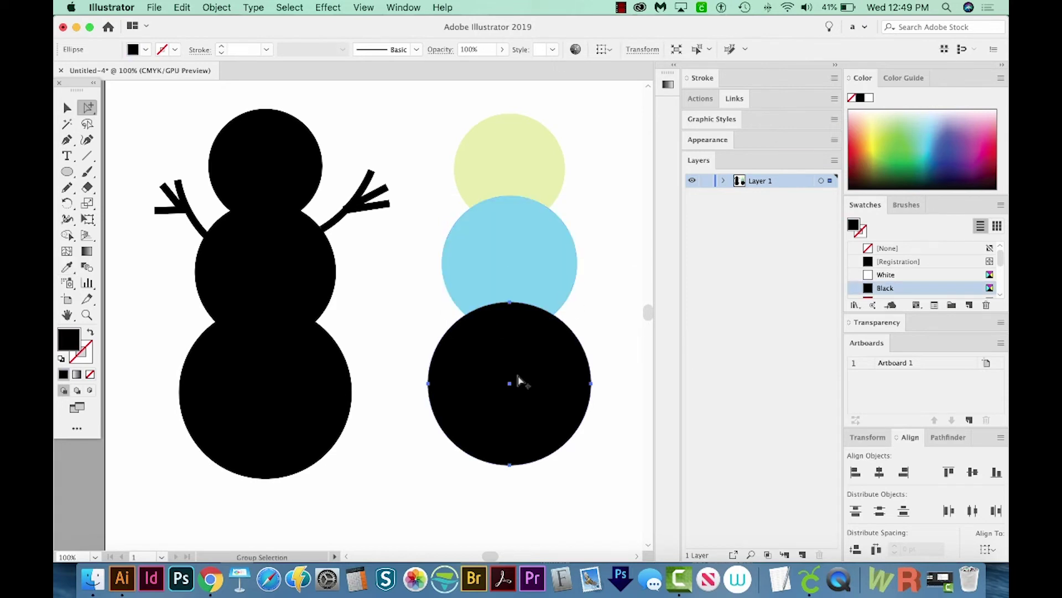
click(973, 121)
super+click(509, 249)
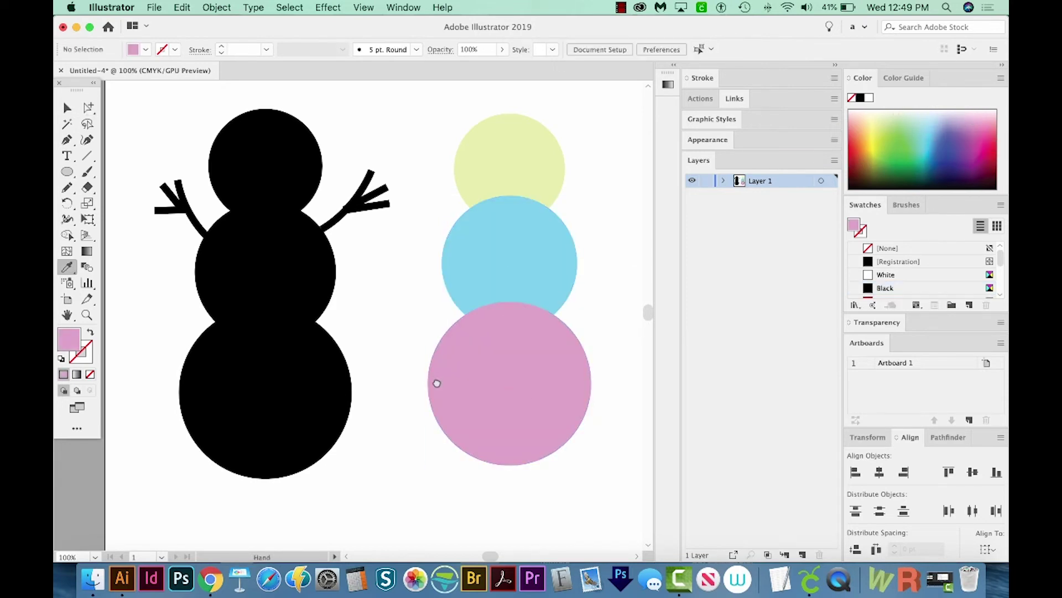
scroll(573, 108, right, 3)
scroll(573, 109, down, 1)
Select the three pastel circles and split off the blue–pink overlap with Shape Builder.
drag(393, 444, 393, 446)
scroll(394, 387, left, 2)
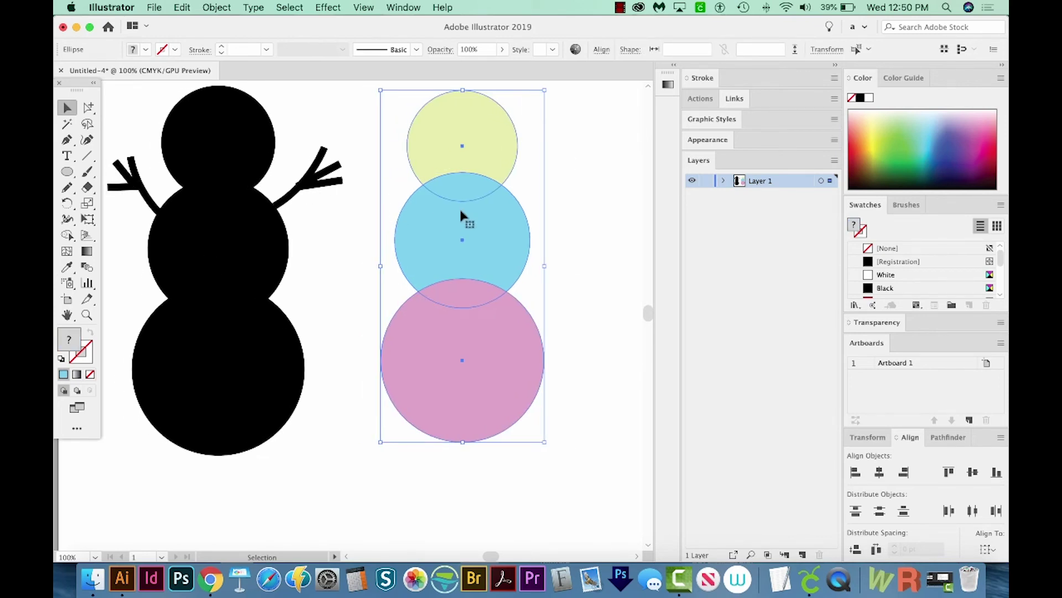
key(shift+m)
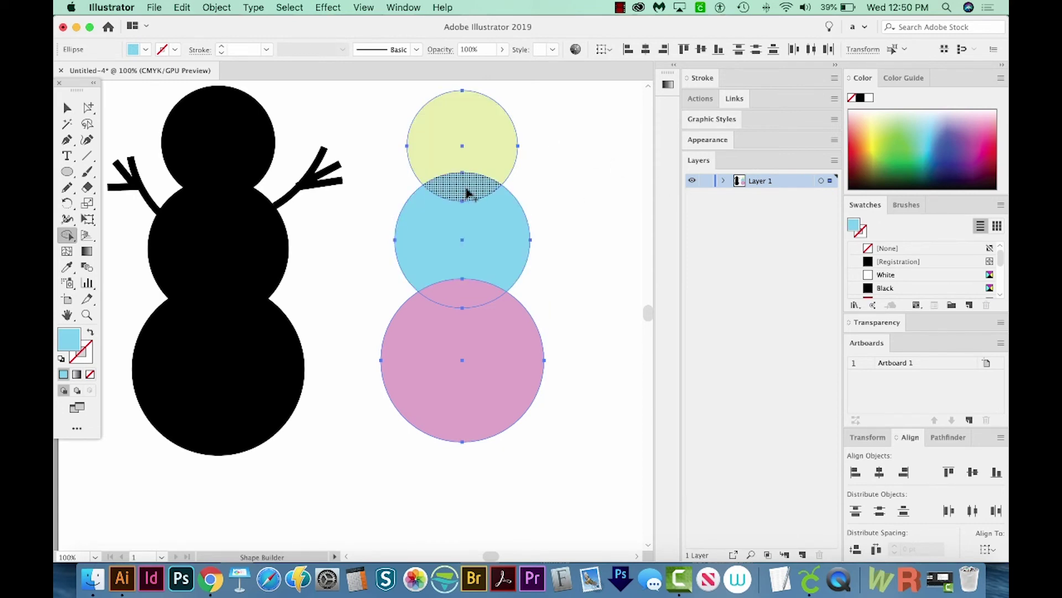
click(469, 295)
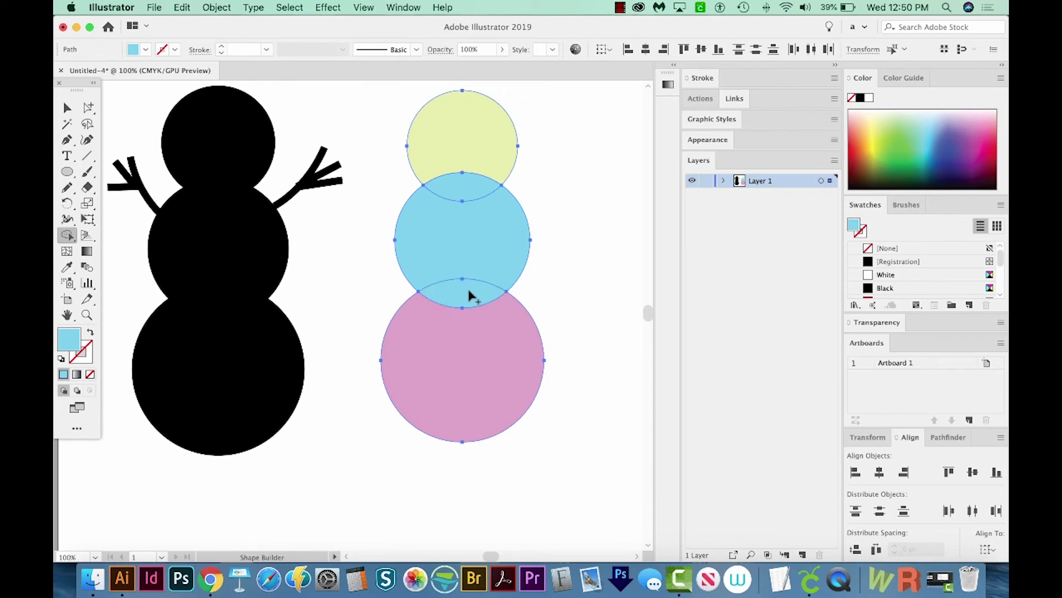
drag(562, 254, 479, 257)
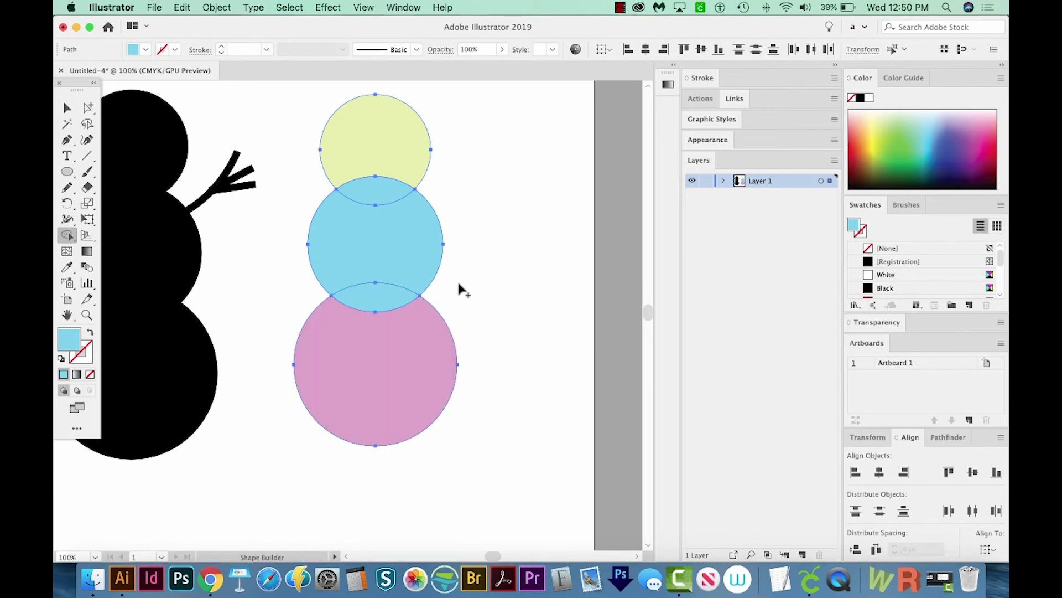
scroll(432, 277, up, 1)
scroll(432, 277, left, 1)
key(v)
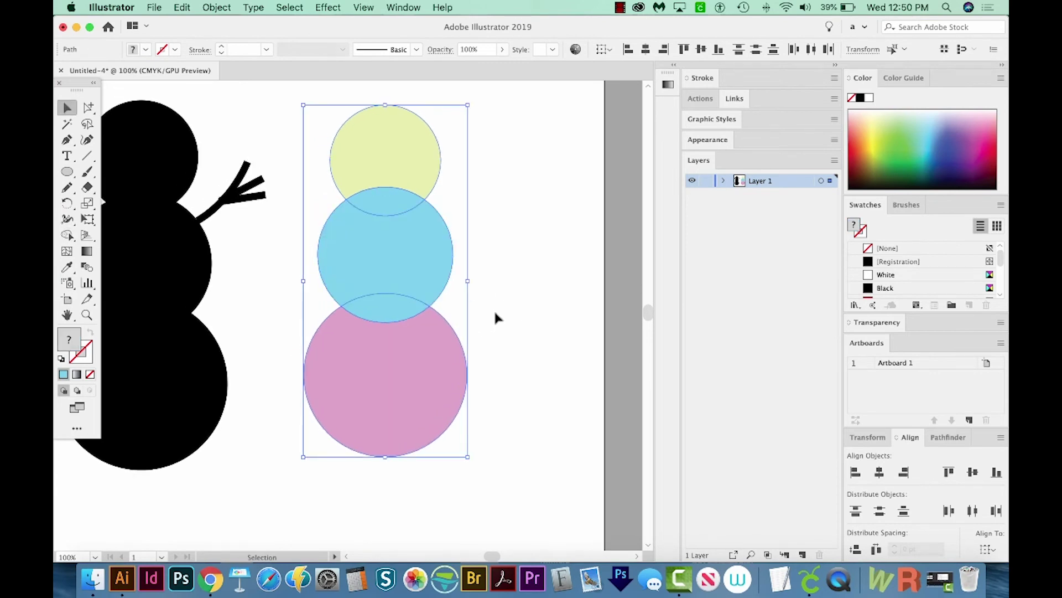
click(497, 317)
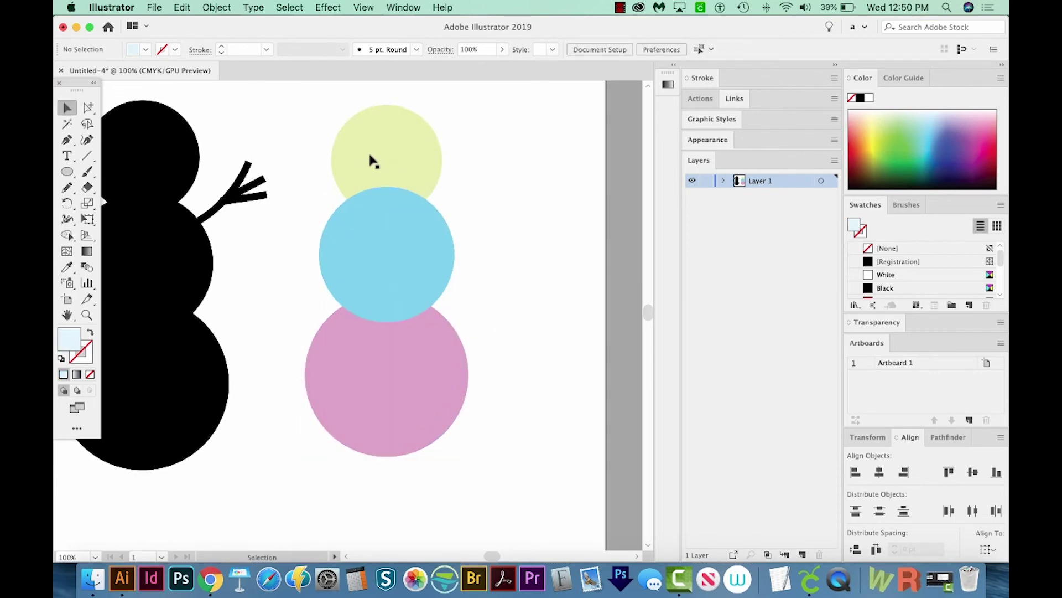
Pull the yellow, blue and pink circles and both blue lens pieces apart.
drag(372, 161, 481, 154)
drag(403, 209, 525, 210)
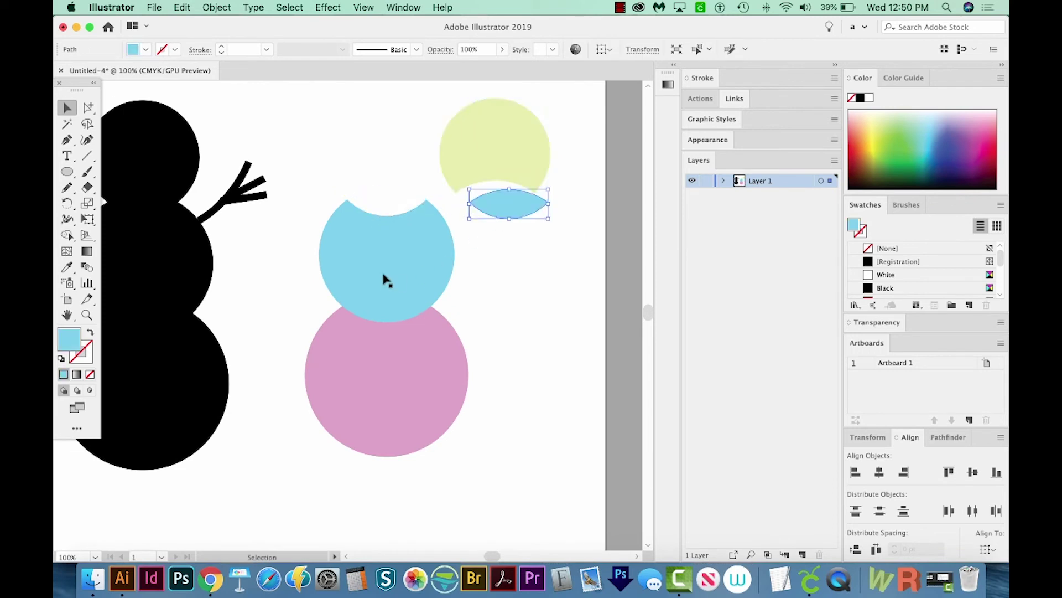
drag(386, 279, 500, 293)
drag(387, 320, 518, 362)
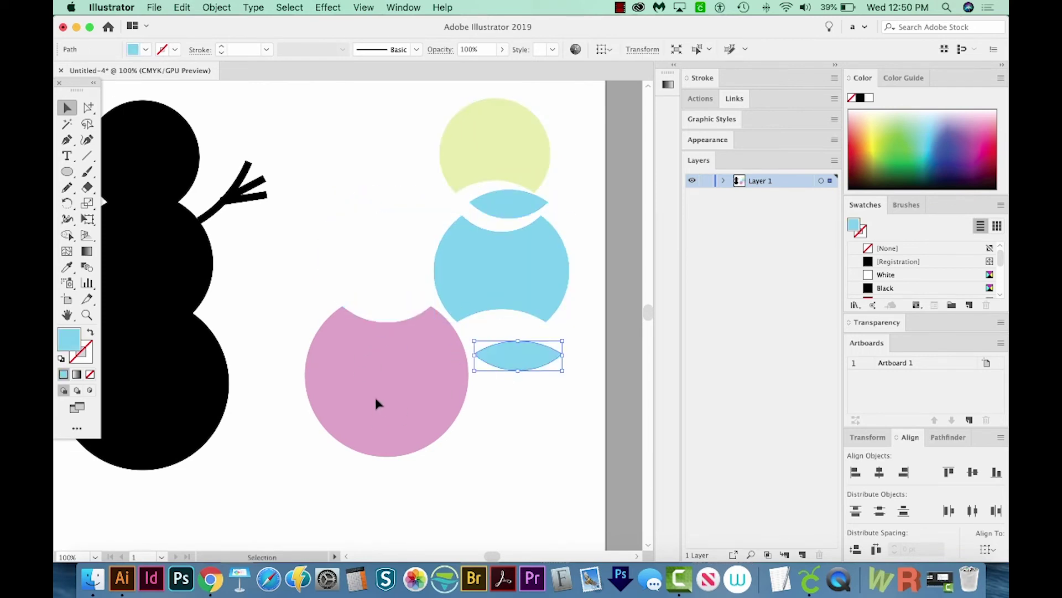
drag(375, 399, 492, 485)
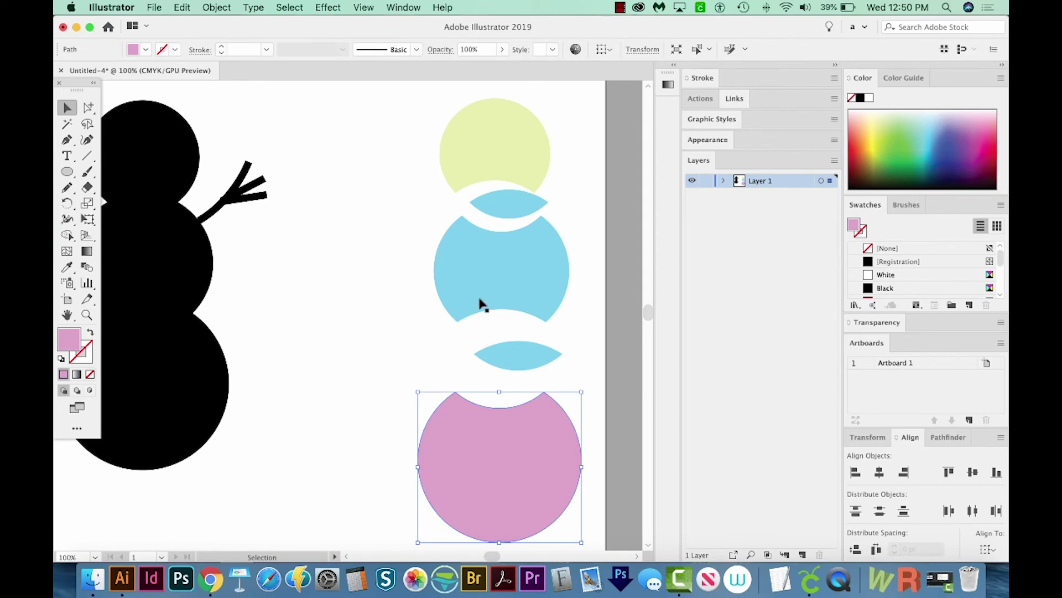
Fit the two blue lens pieces snug against the blue circle, leaving thin white gaps.
drag(498, 337, 485, 316)
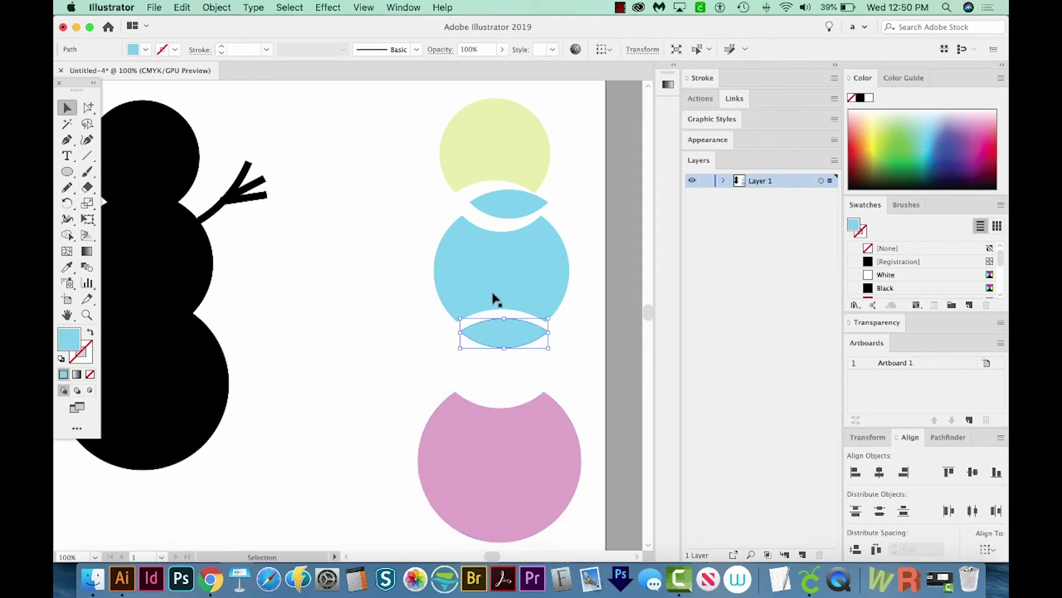
drag(513, 216, 500, 214)
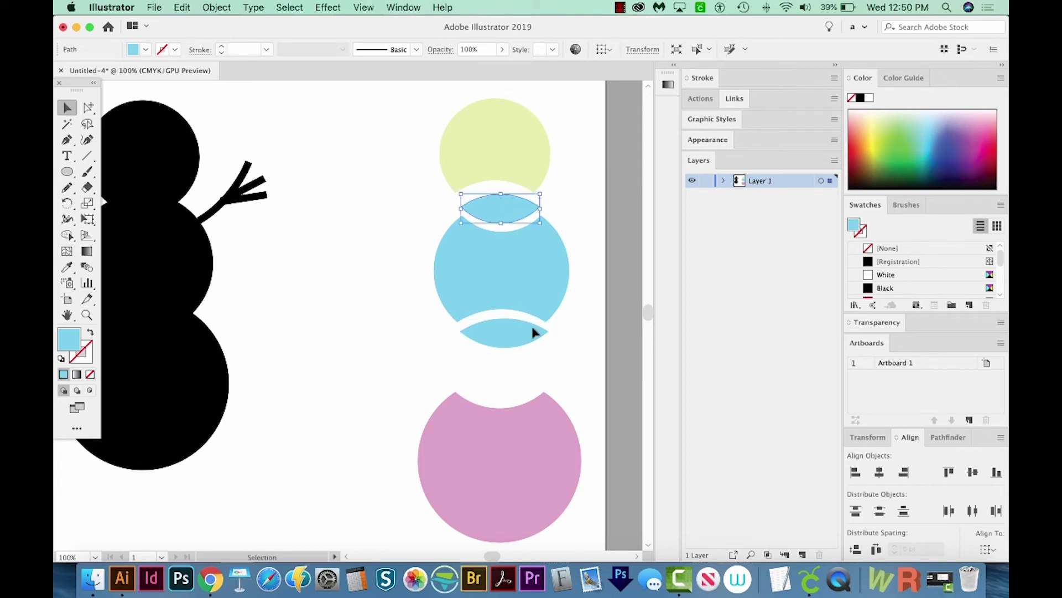
click(568, 340)
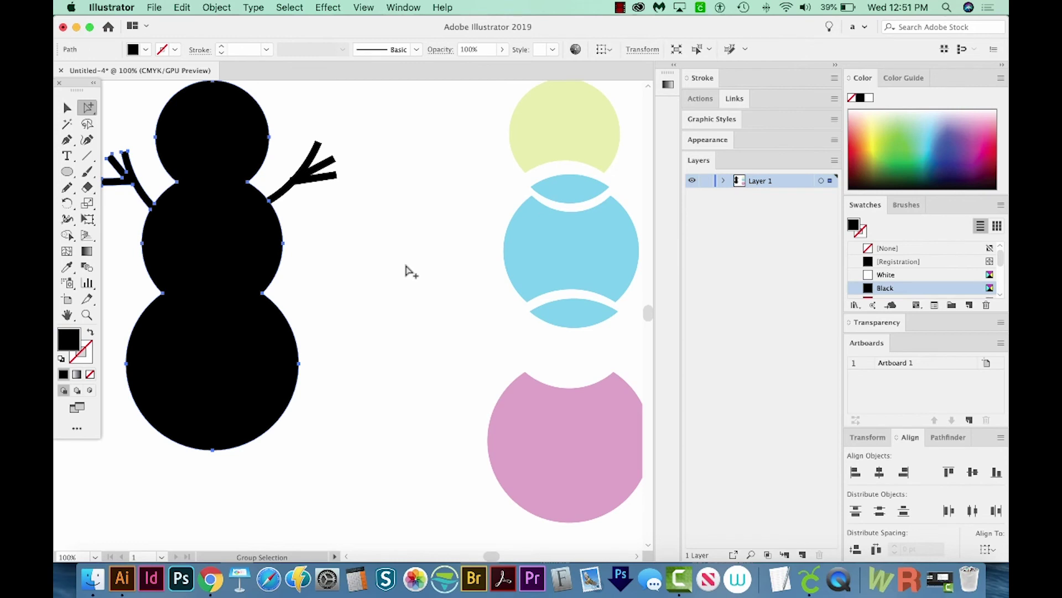
key(space)
Draw four overlapping black rectangles between the black snowman and the pastel circles.
drag(398, 266, 391, 271)
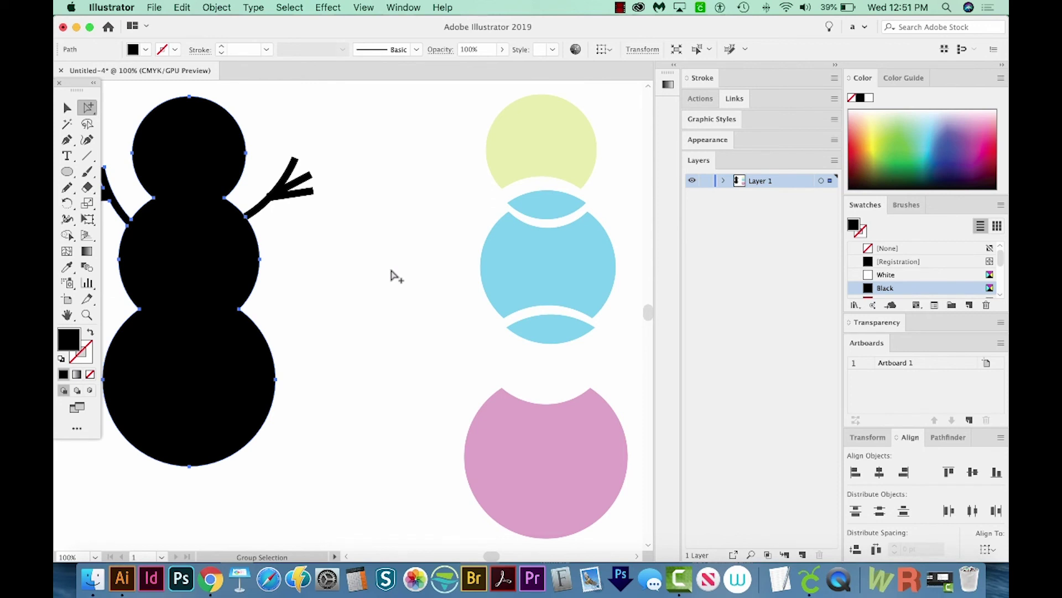
key(m)
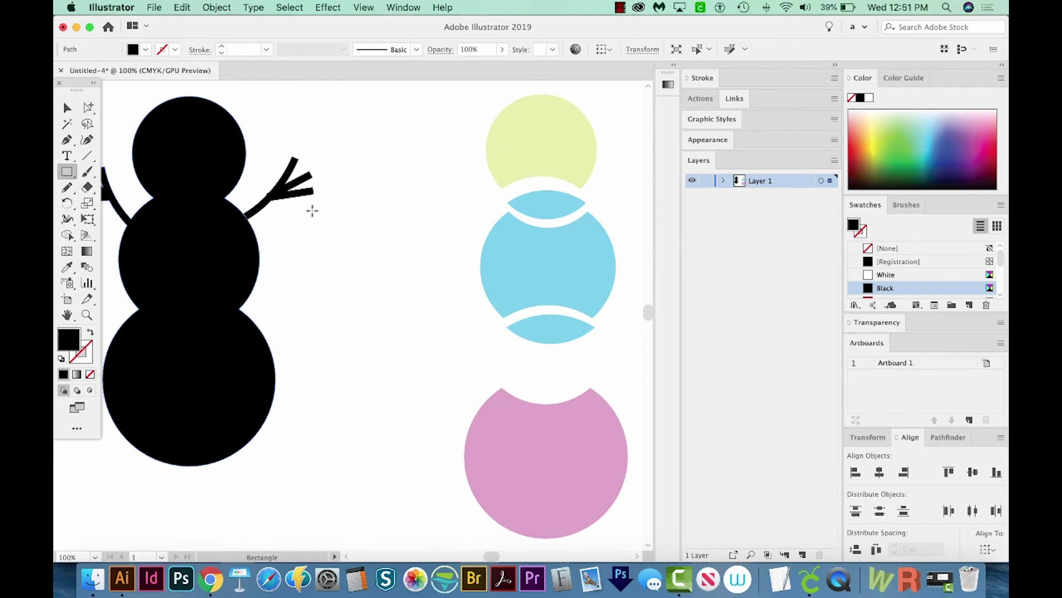
drag(309, 243, 362, 300)
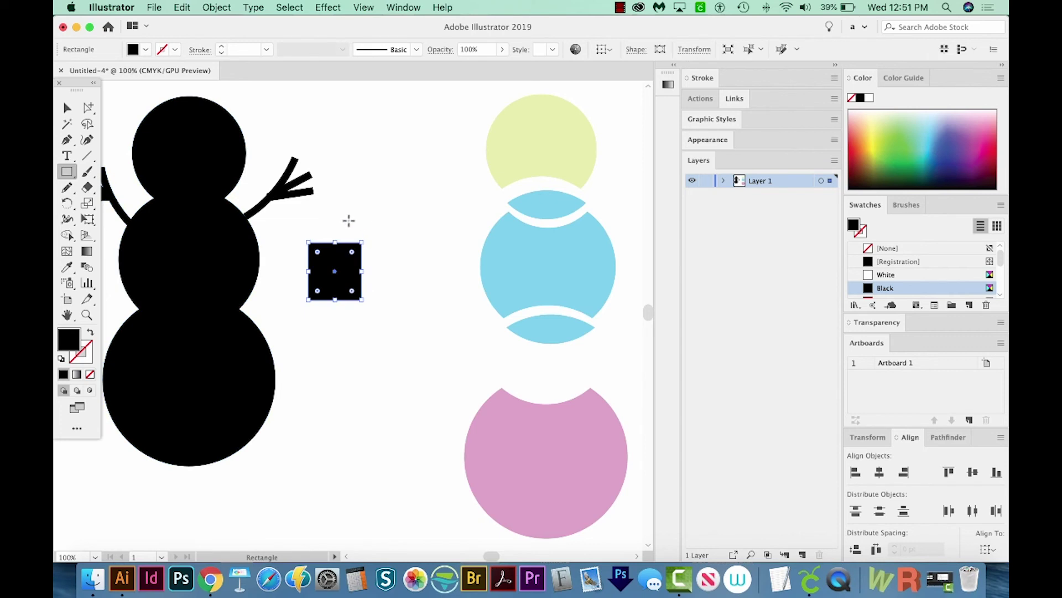
drag(348, 220, 426, 281)
drag(428, 342, 397, 257)
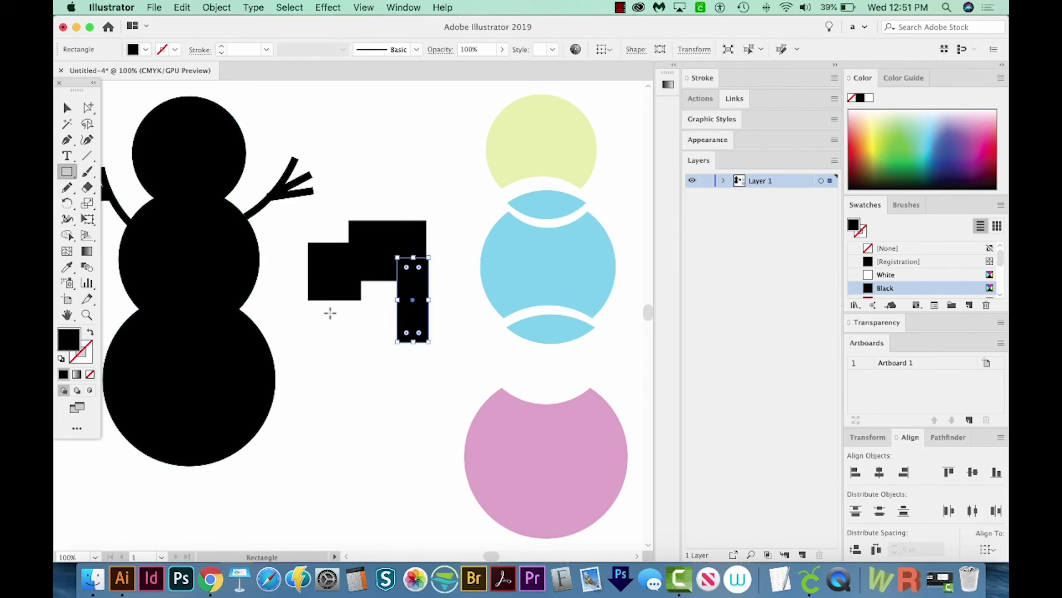
drag(340, 323, 411, 294)
Marquee-select all four black rectangles.
key(v)
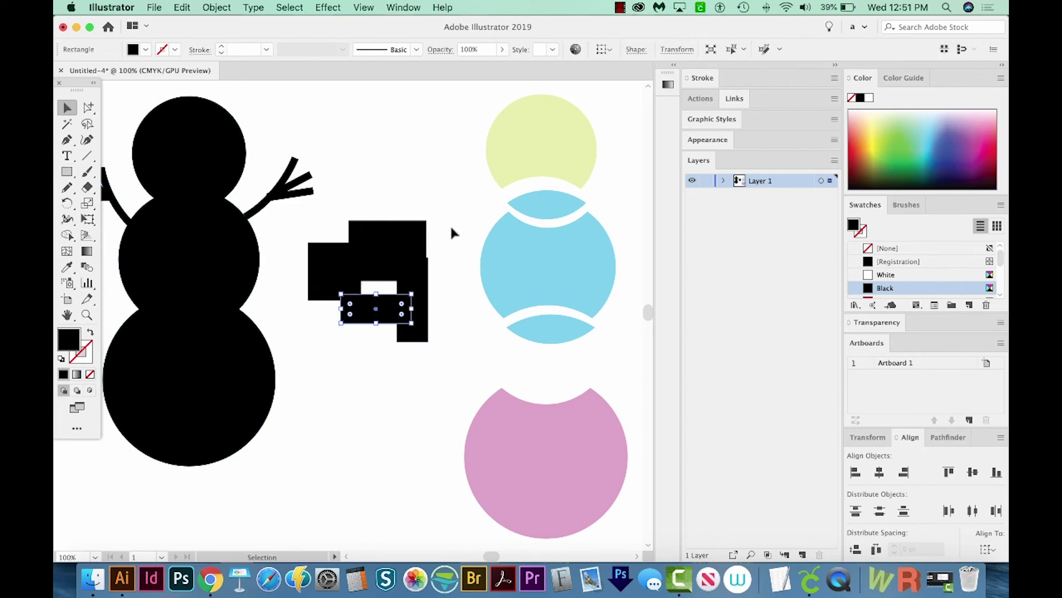
drag(450, 225, 335, 326)
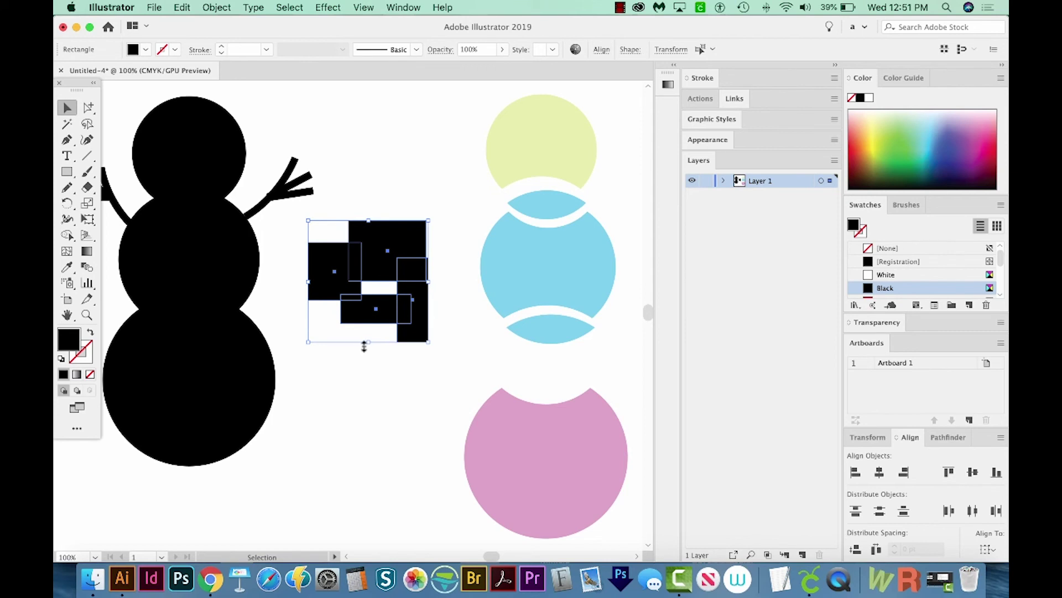
key(shift+m)
Turn the enclosed gap into a piece and drag it out to leave a white hole.
click(380, 289)
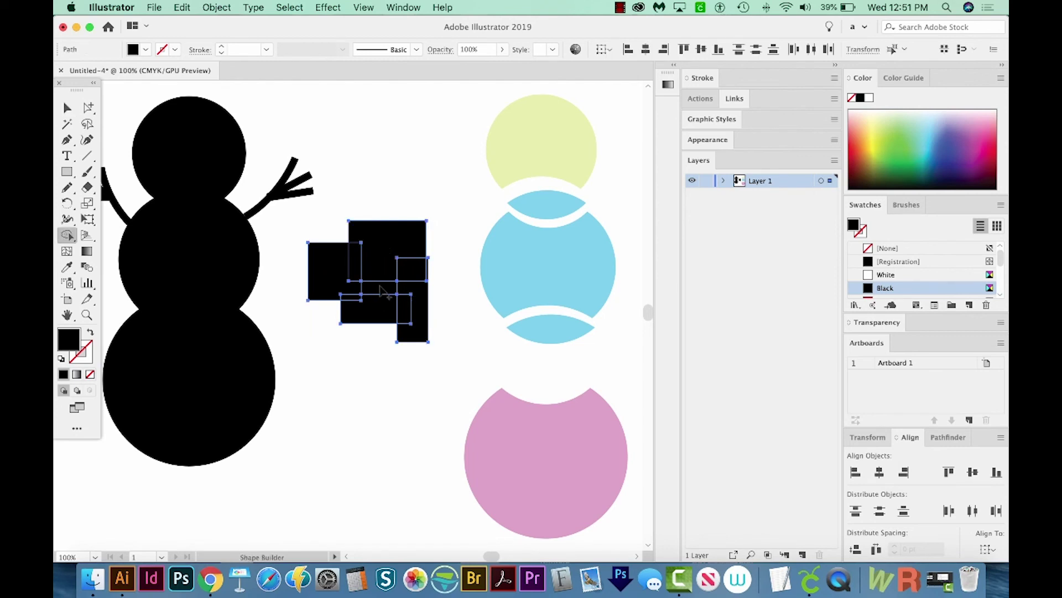
scroll(381, 289, right, 1)
key(super+shift+a)
key(a)
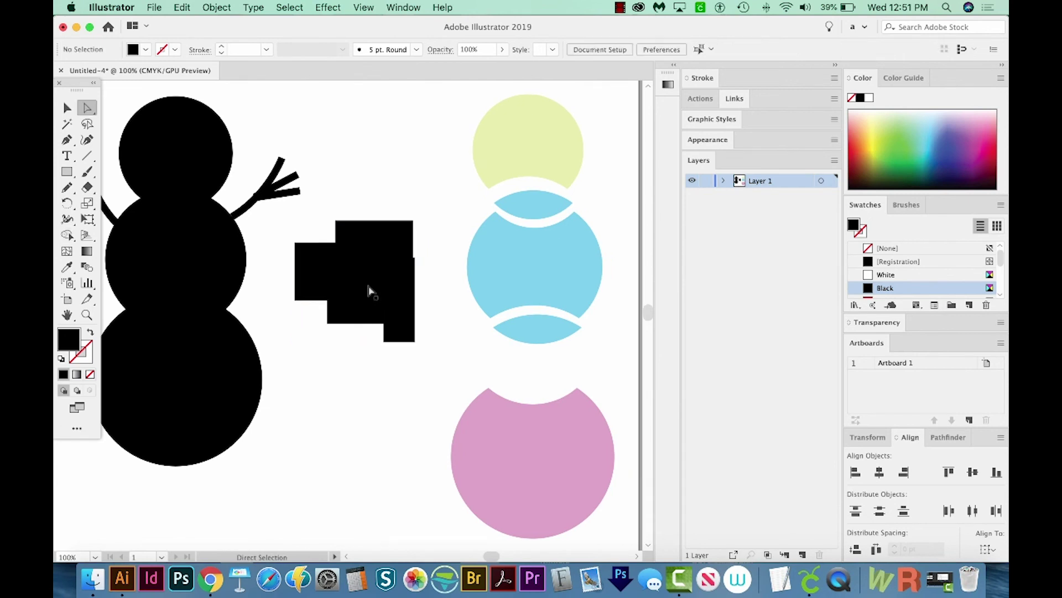
drag(377, 362, 349, 407)
scroll(362, 376, left, 1)
click(368, 392)
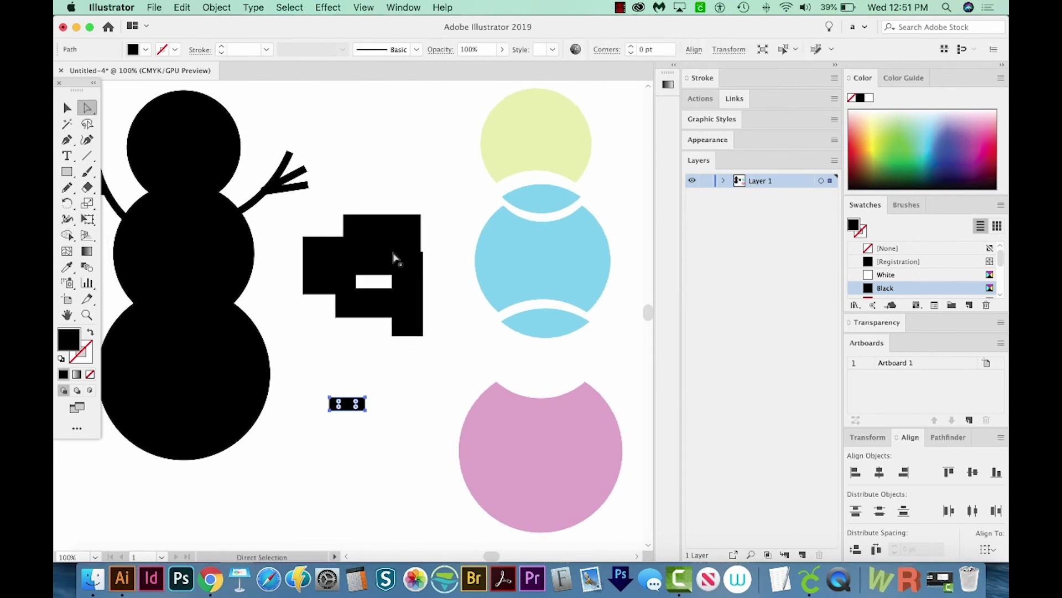
click(442, 259)
Select all the black rectangle pieces and delete them.
key(v)
drag(438, 230, 315, 422)
scroll(315, 423, left, 1)
key(Delete)
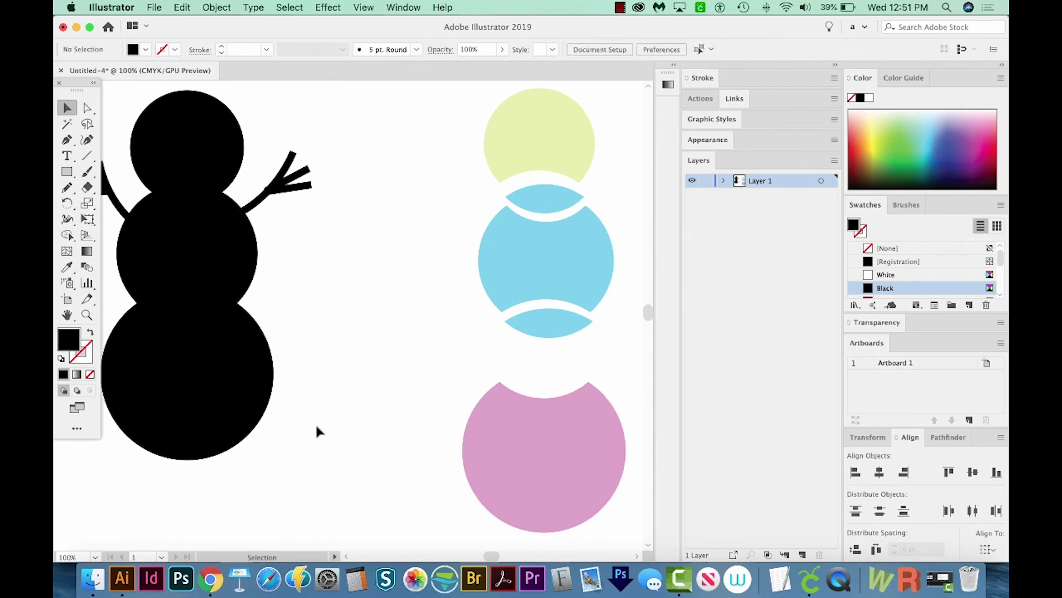
scroll(282, 422, left, 3)
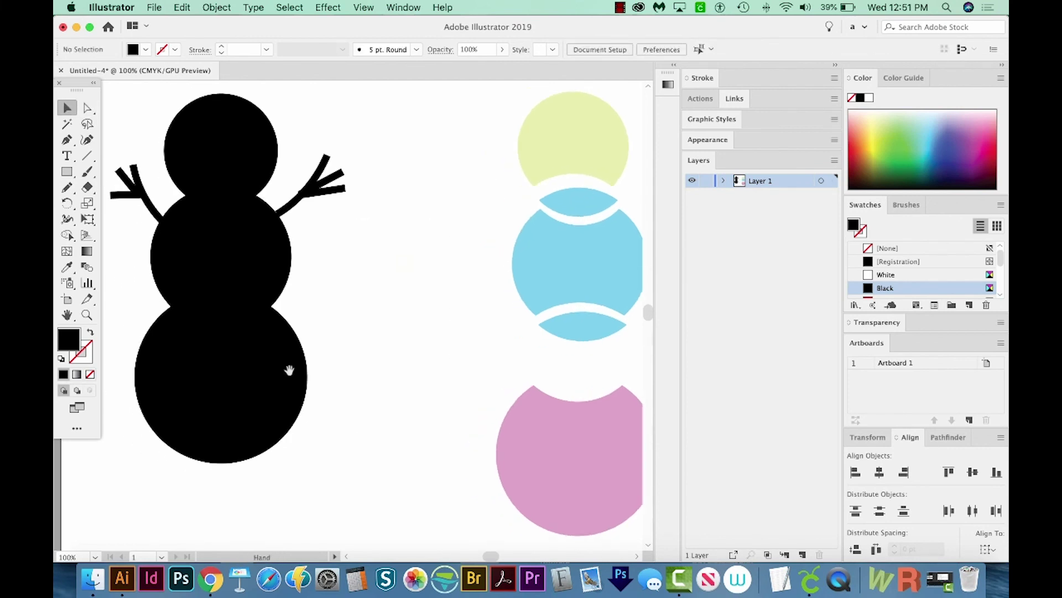
Zoom out to 50% to show the whole artboard with both snowmen.
key(super+minus)
key(super+minus)
scroll(373, 380, up, 2)
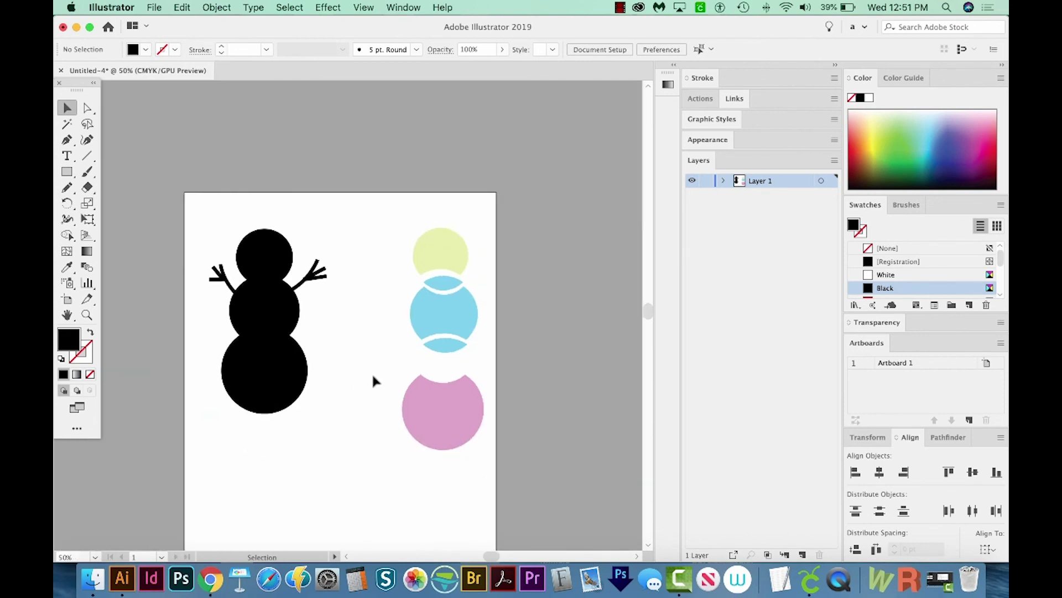